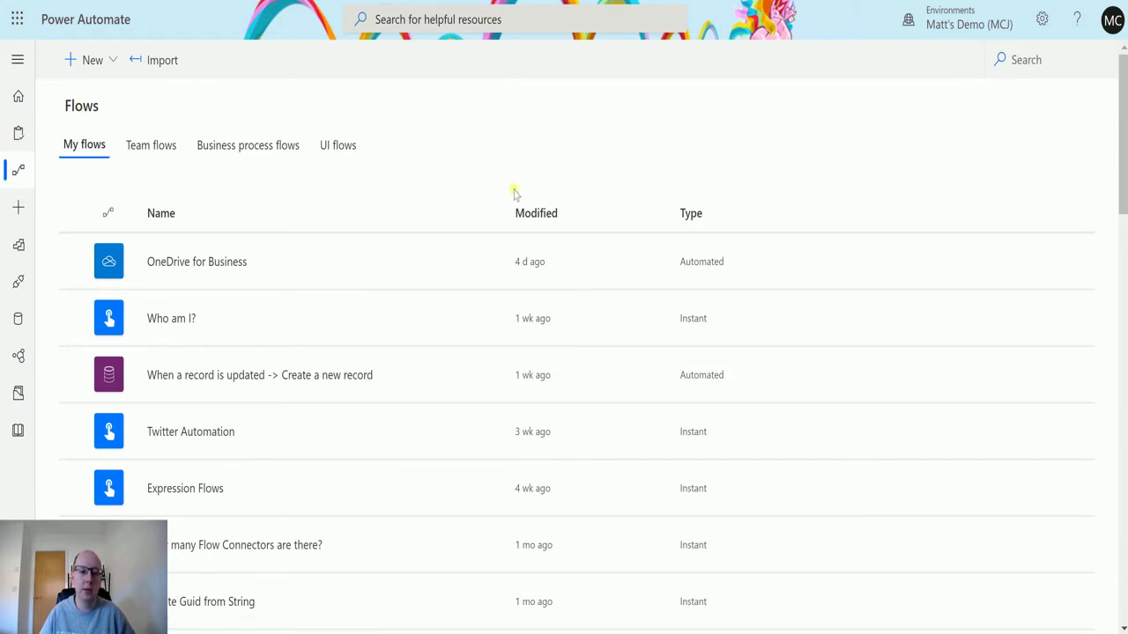
- Review the lists of personal flows, team flows, business process flows and UI flows in the current environment
scroll(194, 255, down, 3)
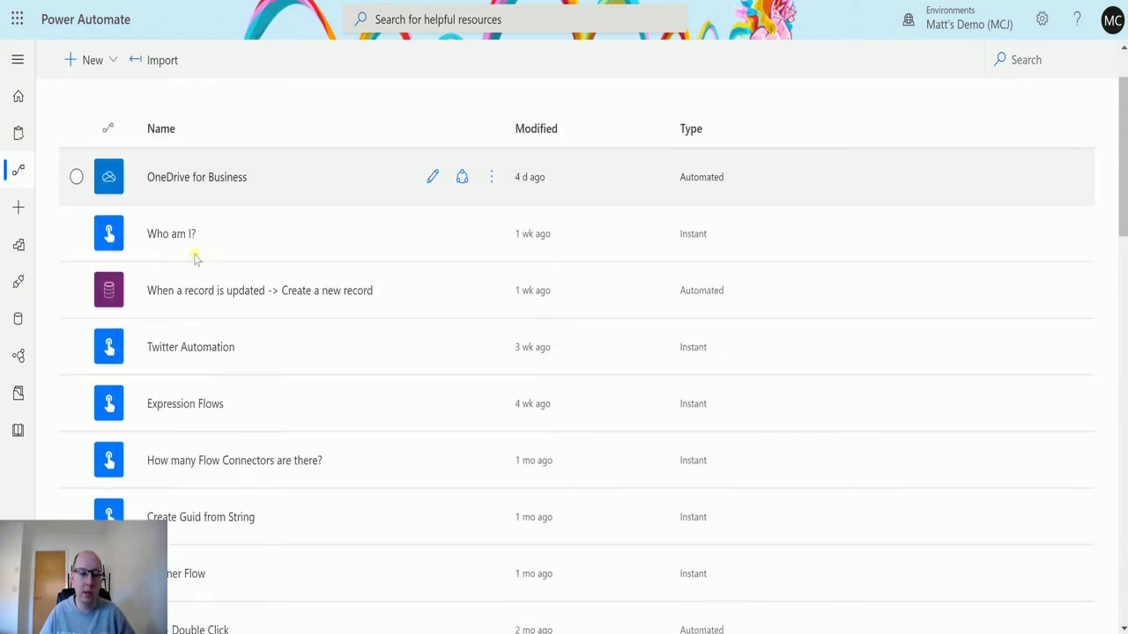
scroll(209, 273, up, 3)
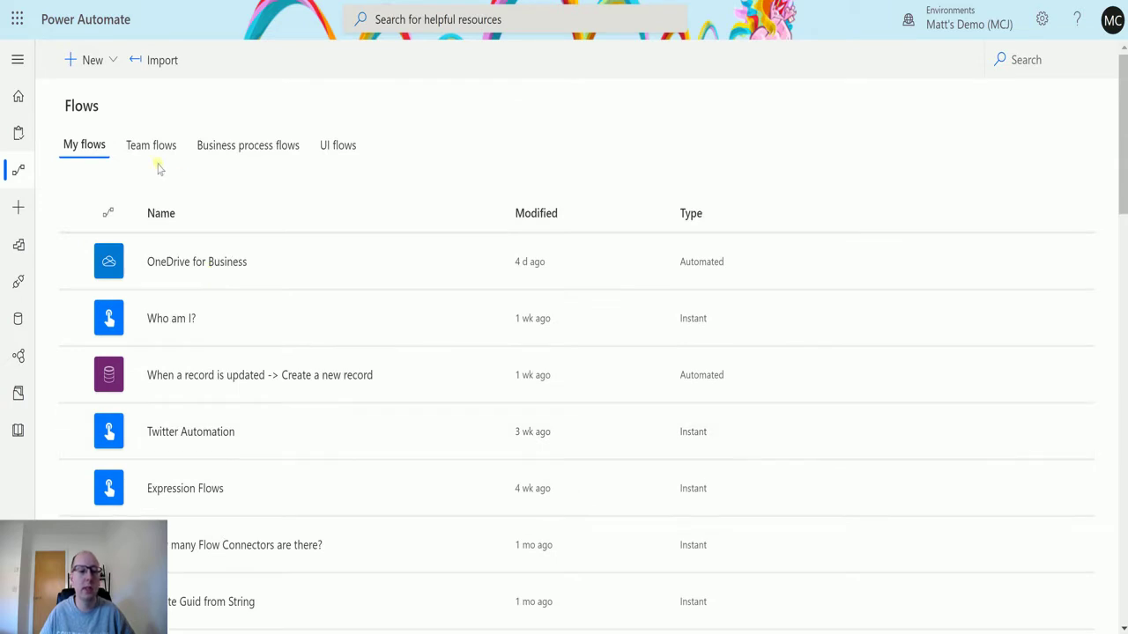
click(156, 149)
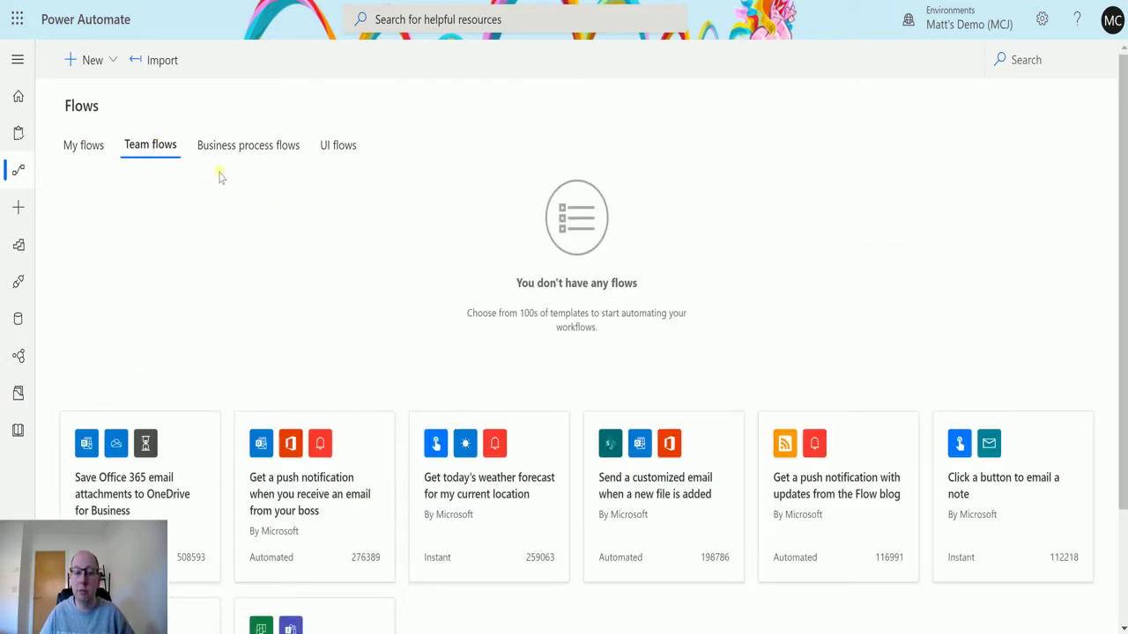
click(263, 147)
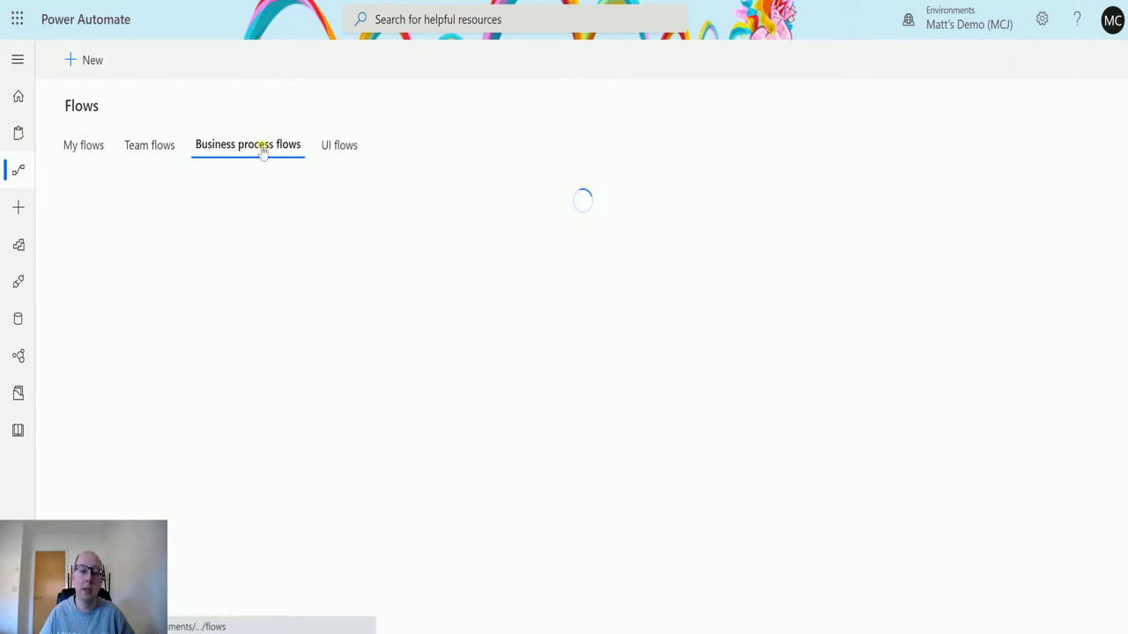
click(341, 150)
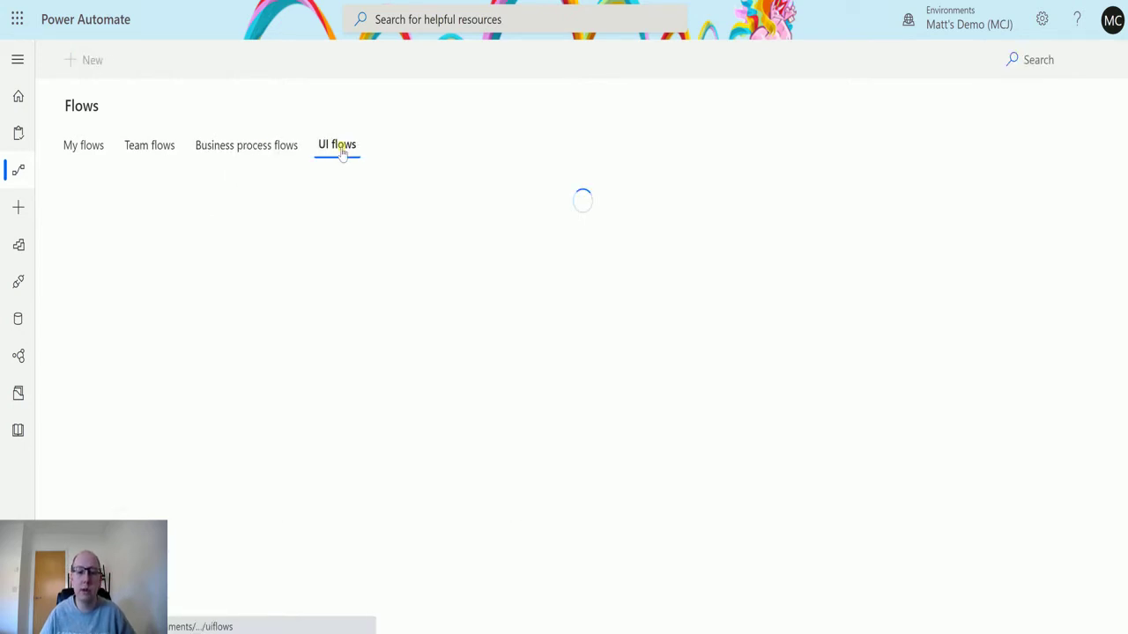
click(98, 150)
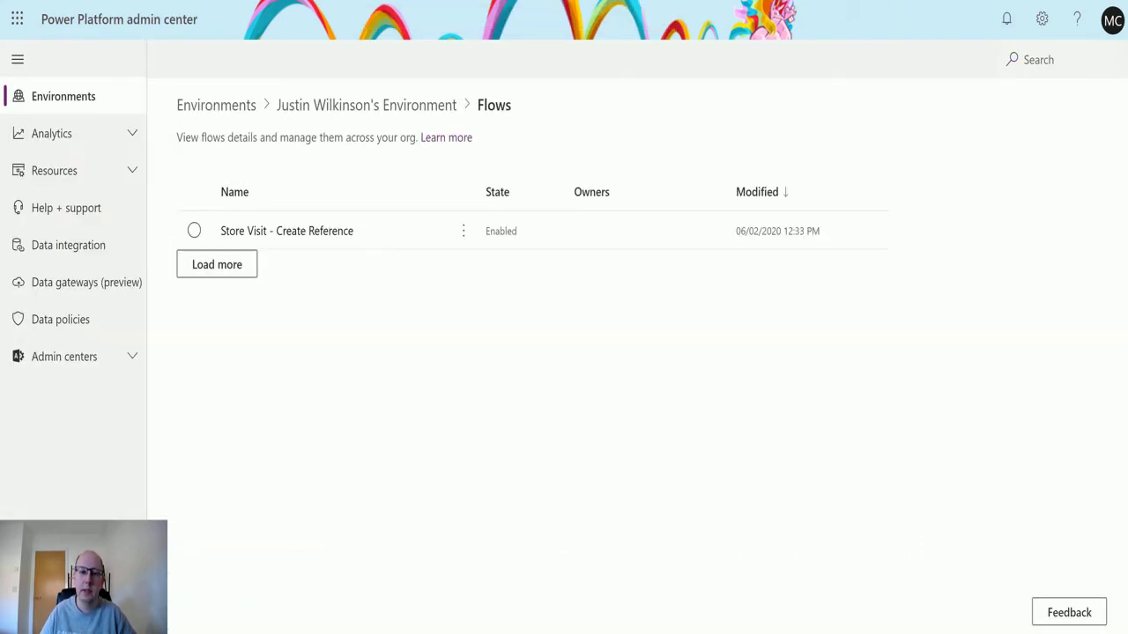
- In the Power Platform admin center, open the list of flows for the most recently created Developer environment
click(73, 96)
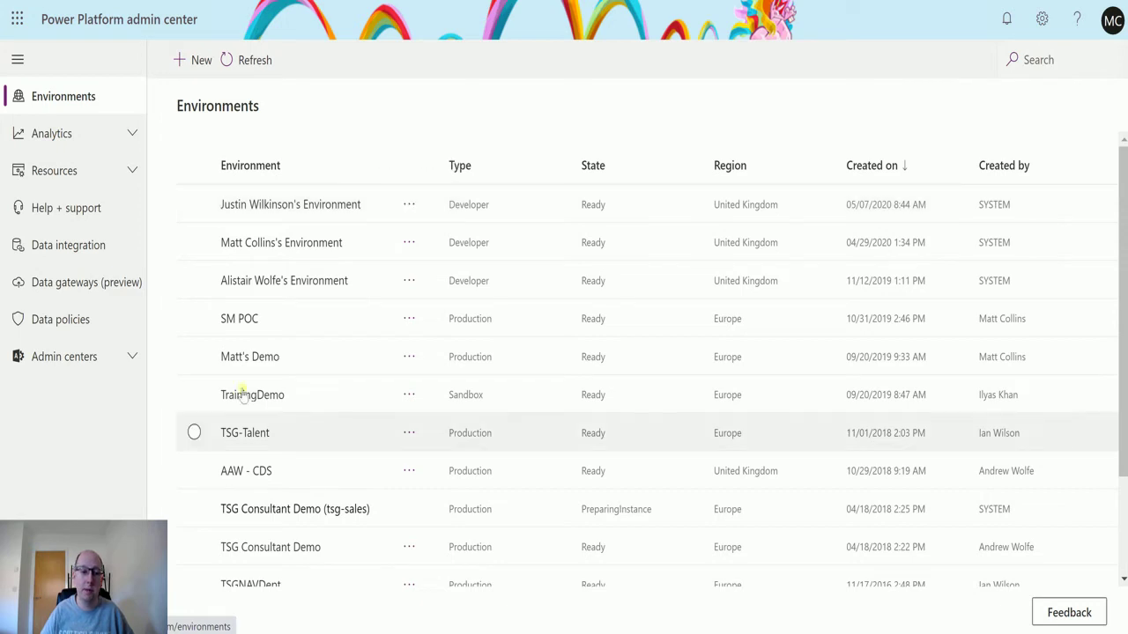
click(194, 205)
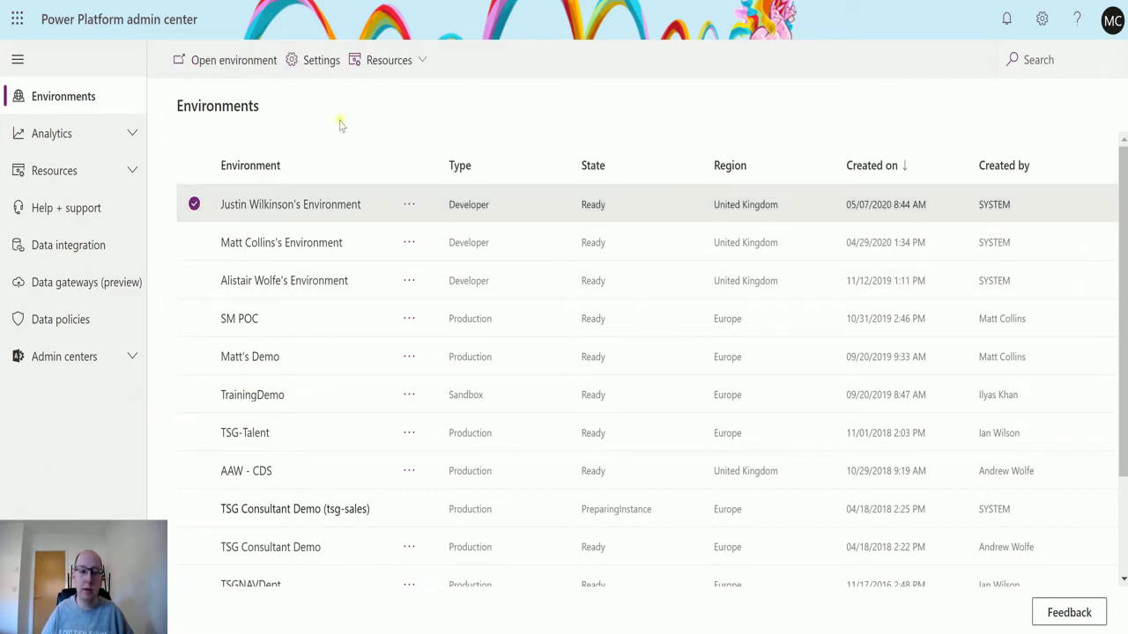
click(393, 62)
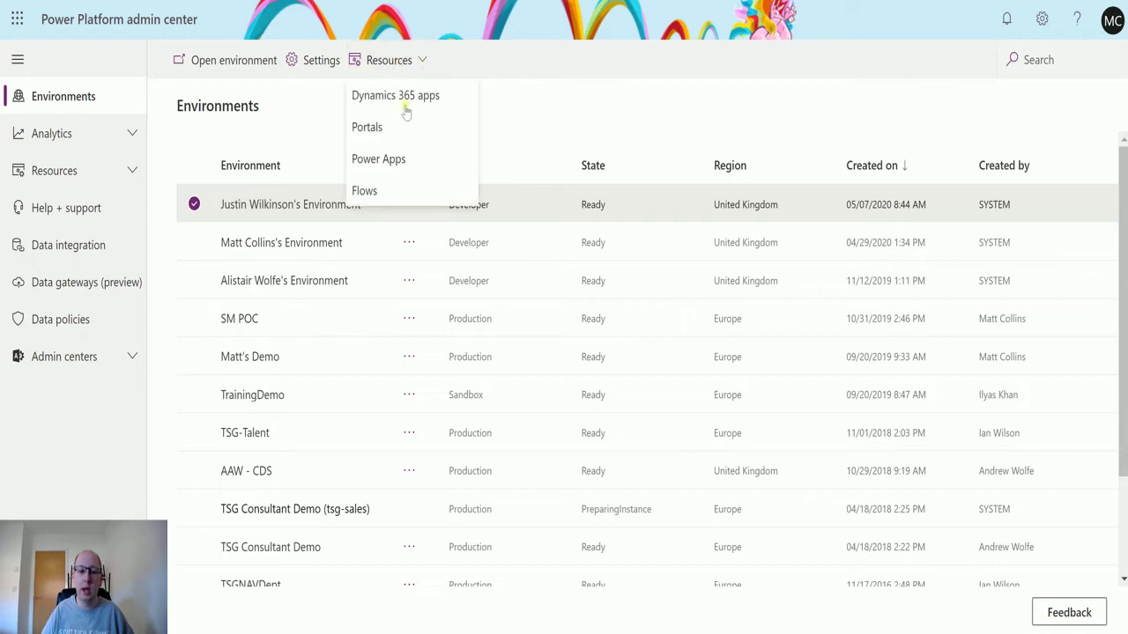
click(387, 198)
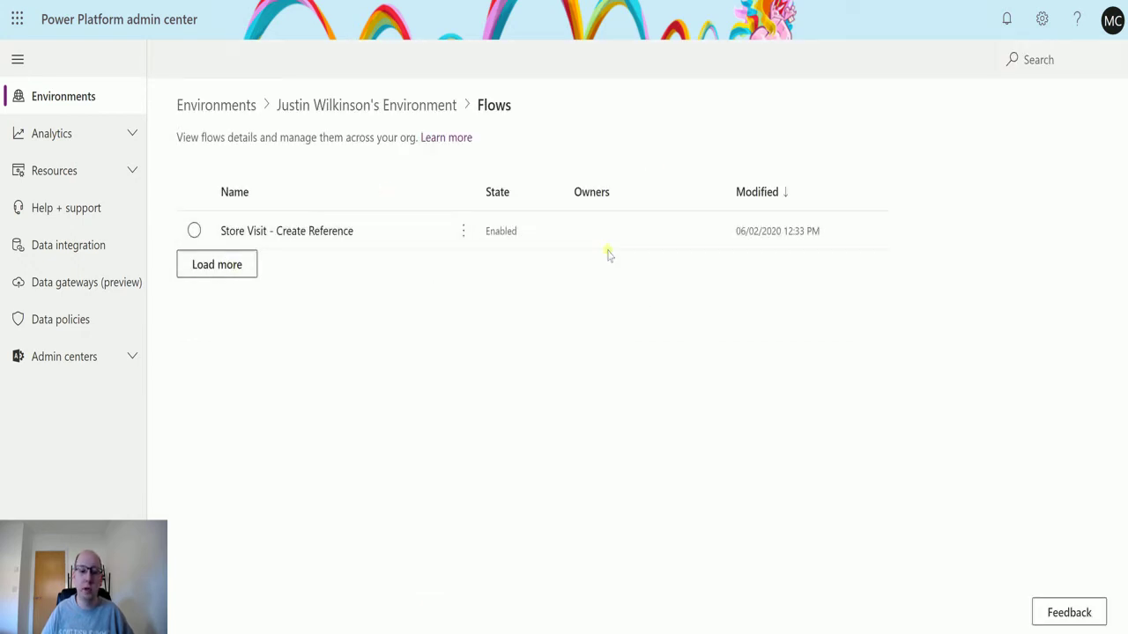
- Load more flows for this environment and request the details of the Store Visit - Create Reference flow
click(227, 266)
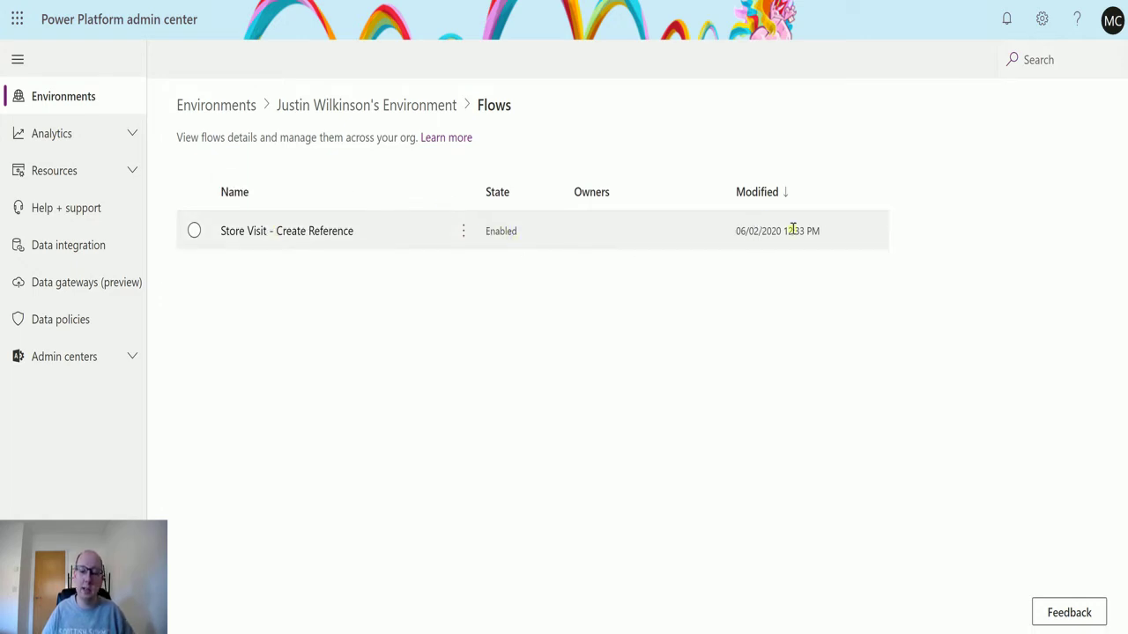
click(462, 236)
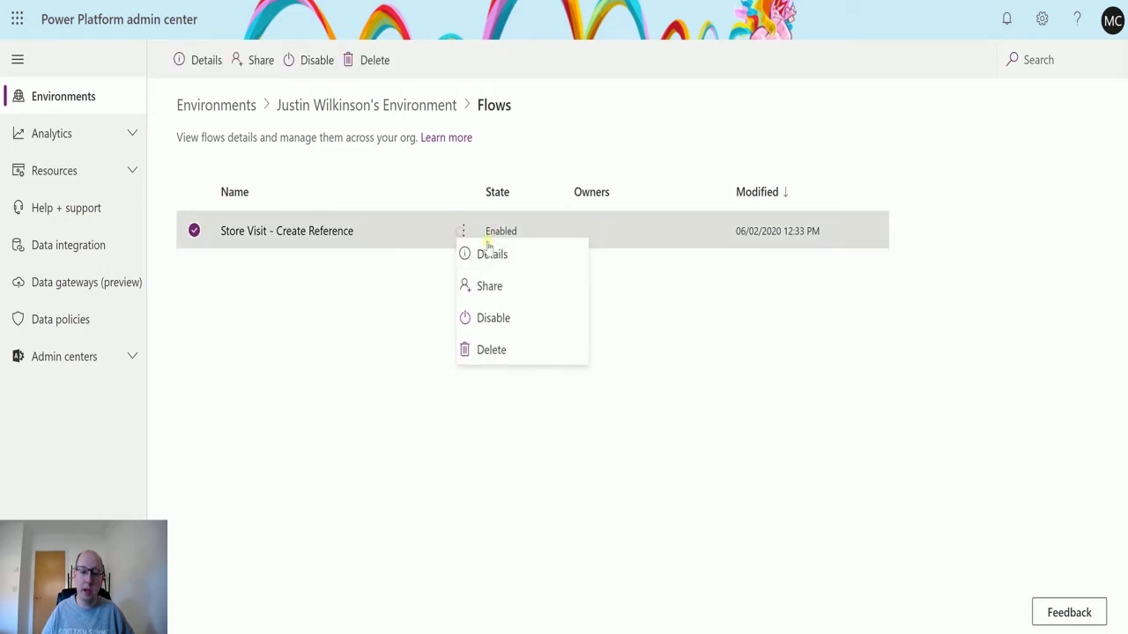
click(545, 262)
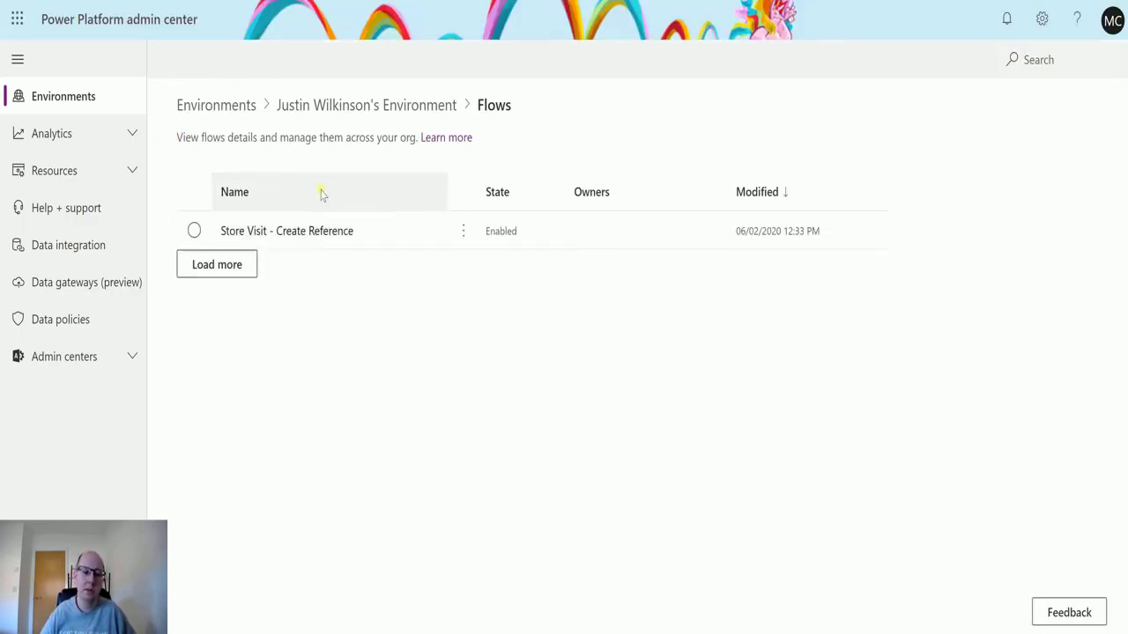
- Open the list of flows for the Demo production environment created on 09/20/2019 and look through their states and owners
click(79, 102)
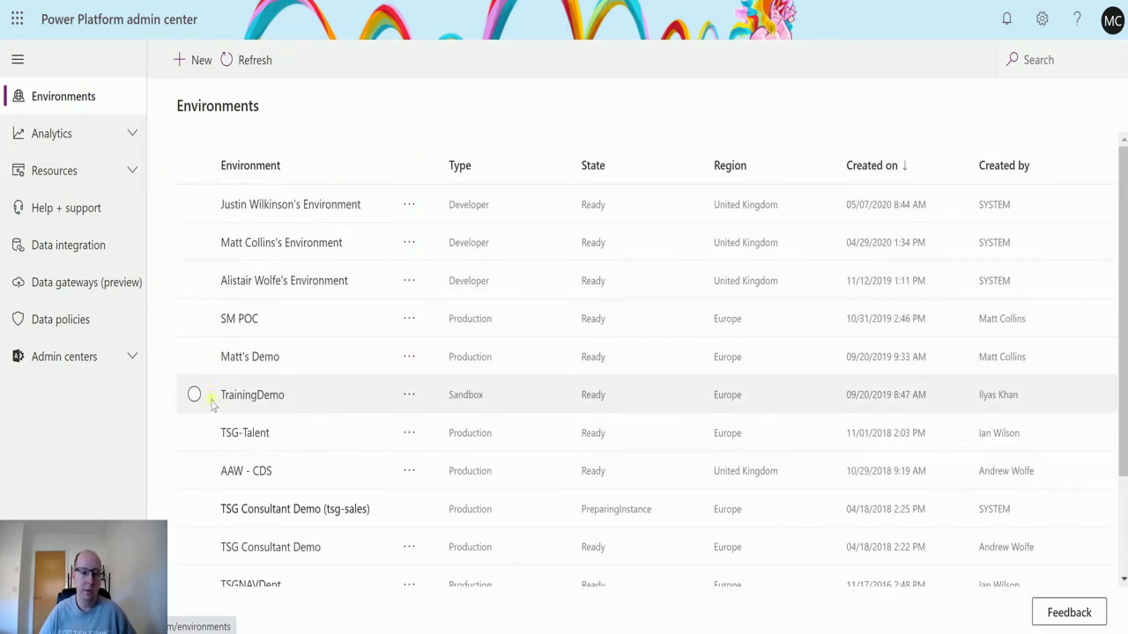
click(194, 355)
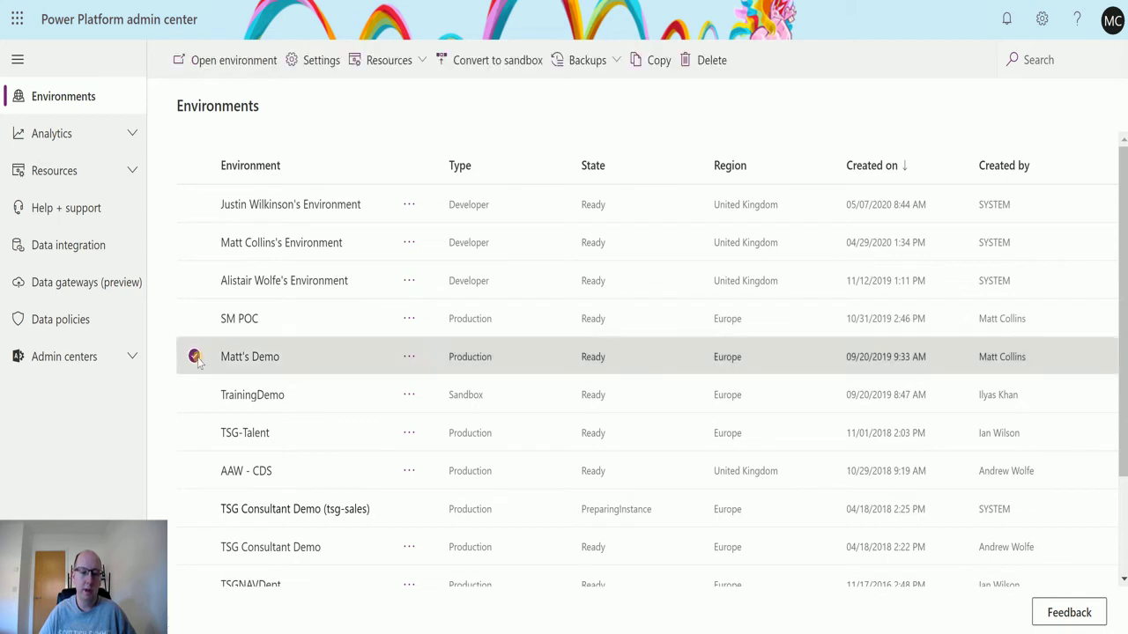
click(388, 60)
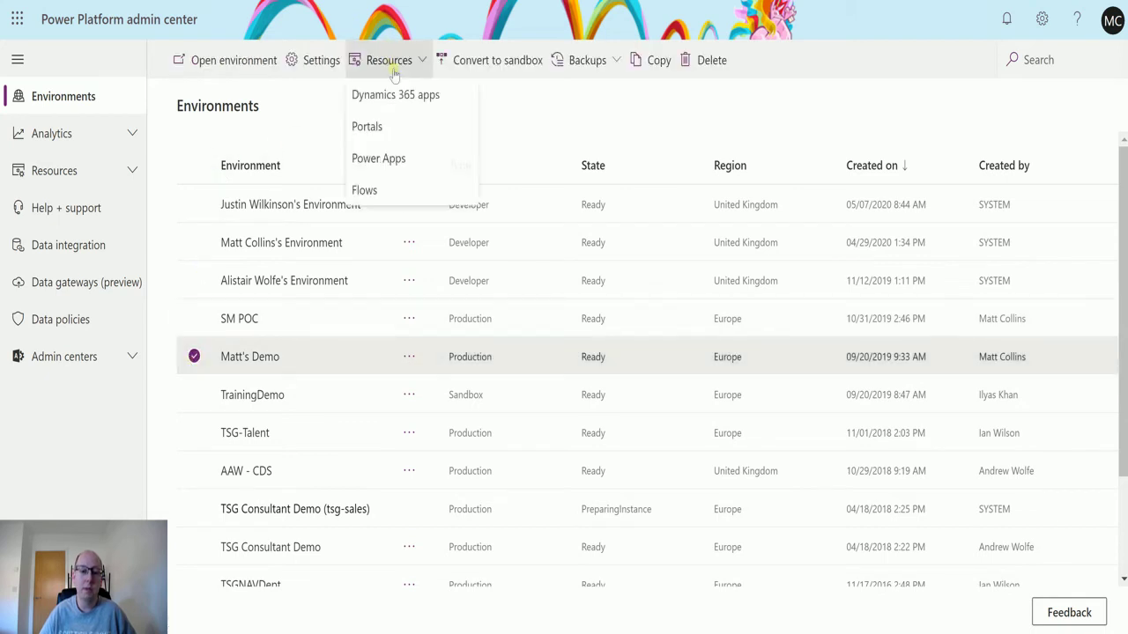
click(394, 190)
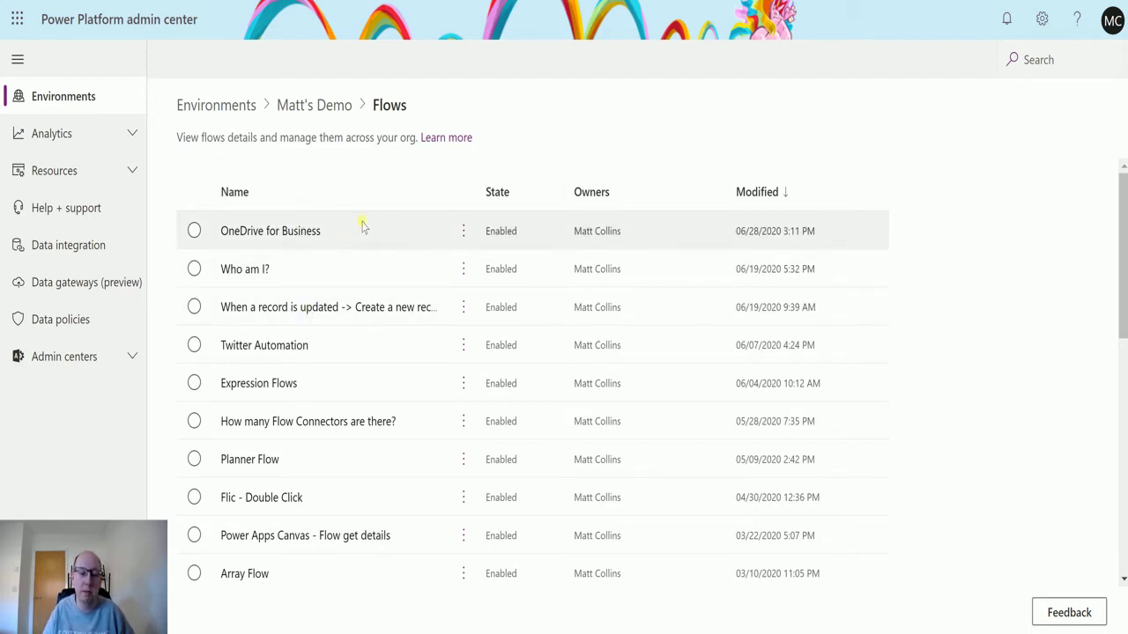
scroll(361, 227, down, 1)
scroll(378, 244, up, 1)
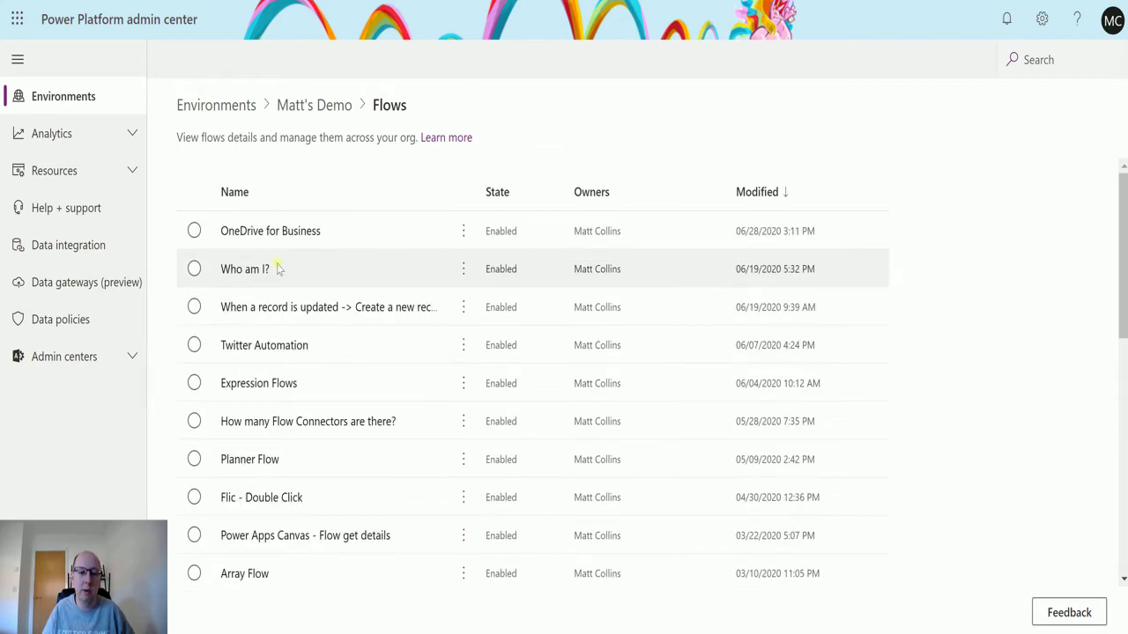
scroll(277, 252, down, 3)
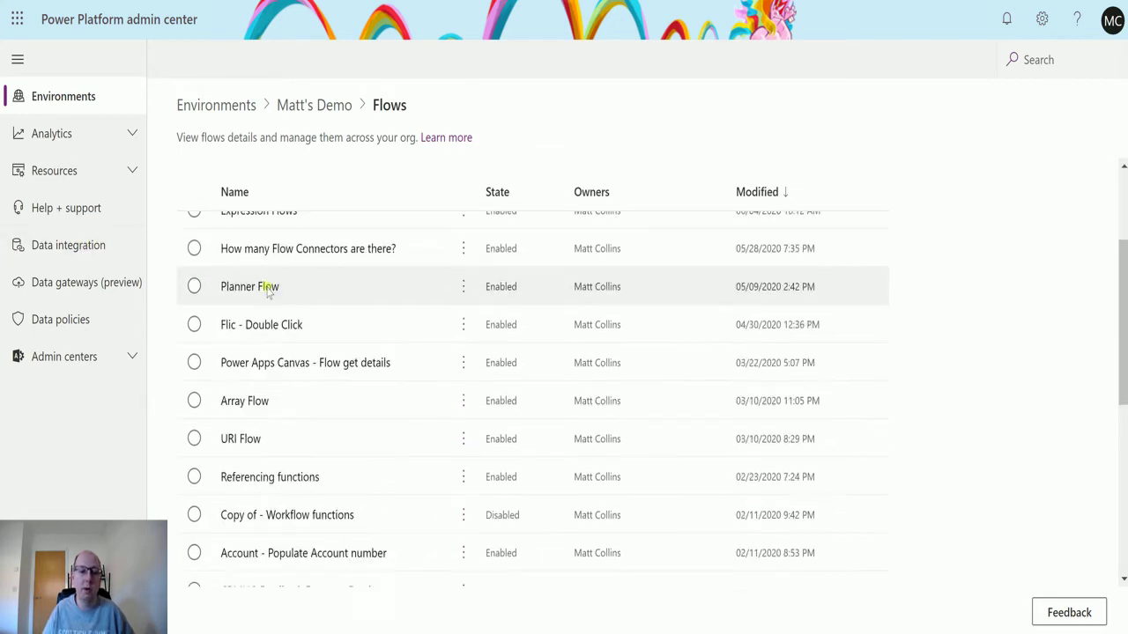
scroll(308, 264, down, 2)
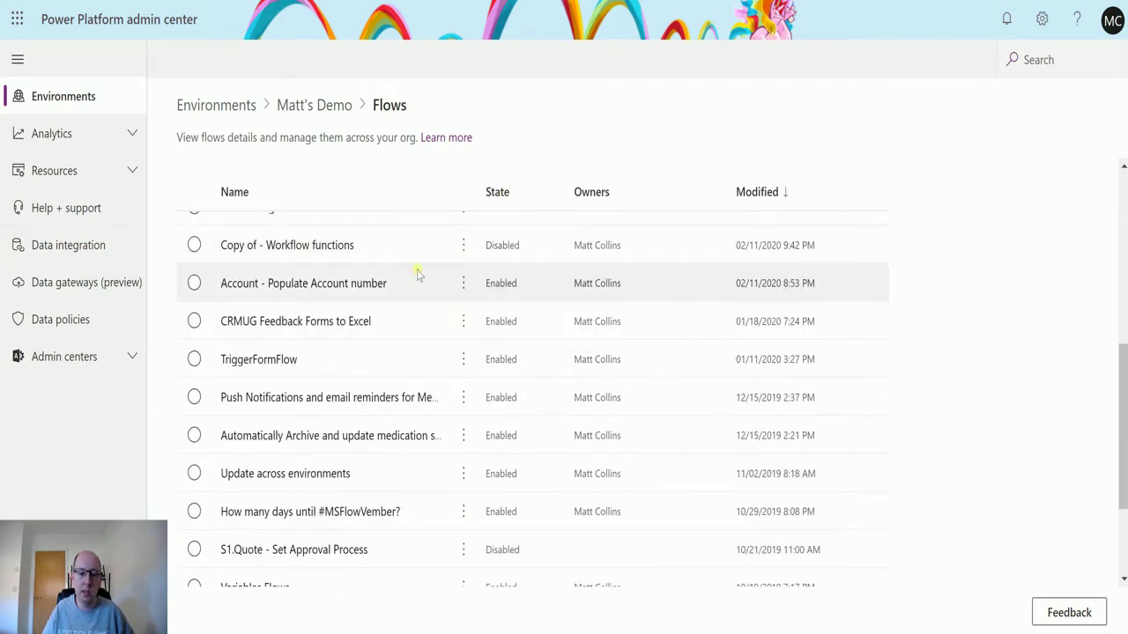
- Inspect the details, connections and owners of the OneDrive for Business flow, and close its information
scroll(419, 278, up, 5)
click(461, 233)
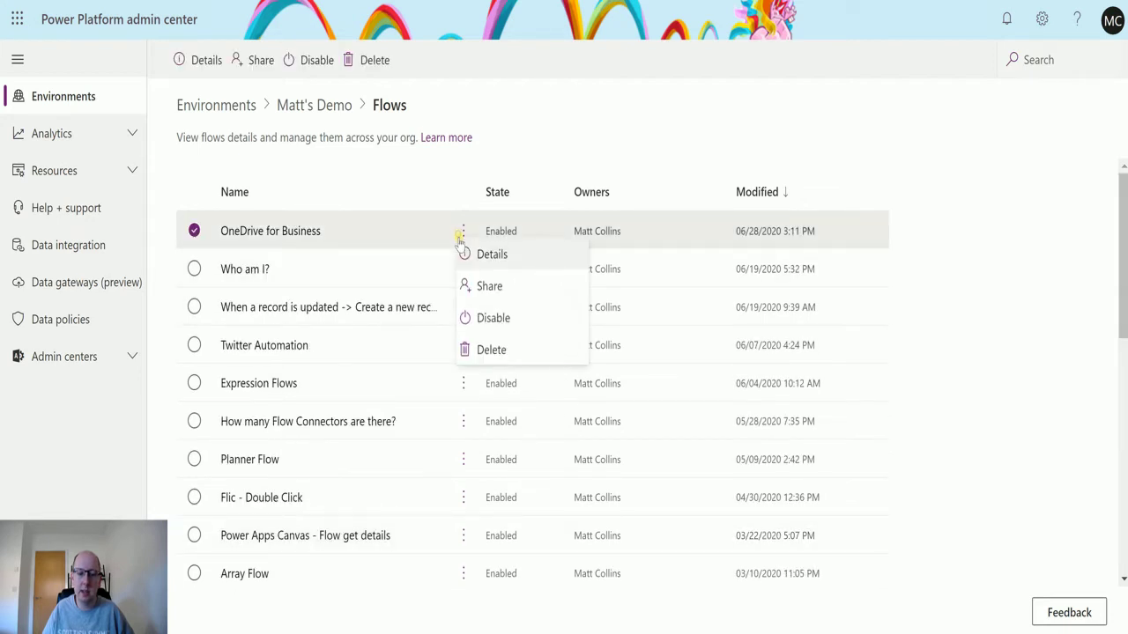
click(484, 255)
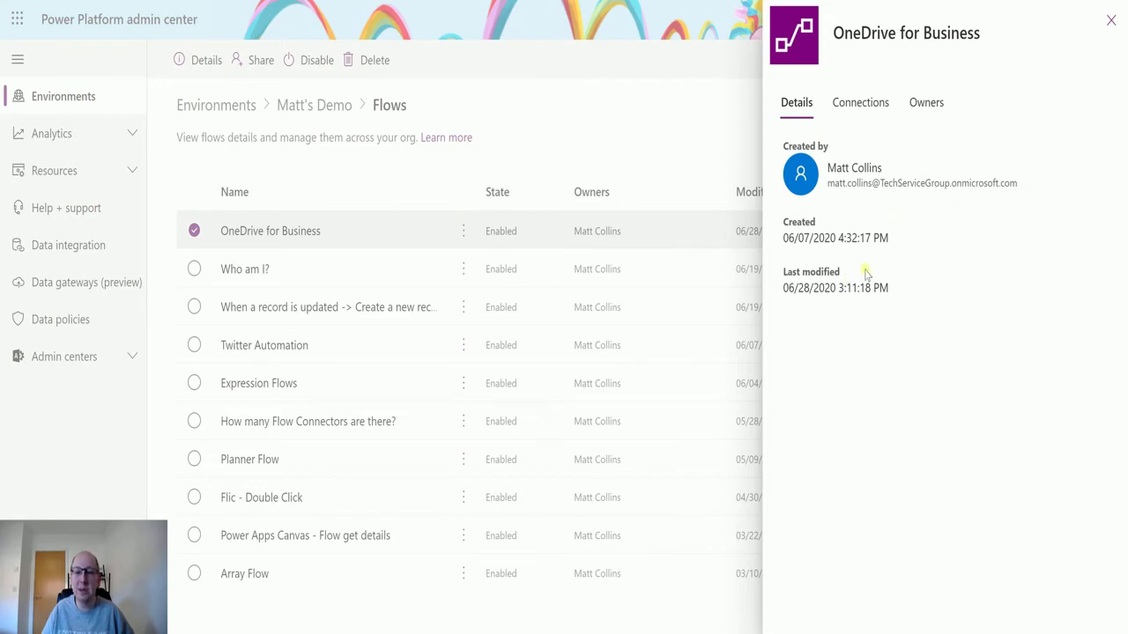
click(861, 101)
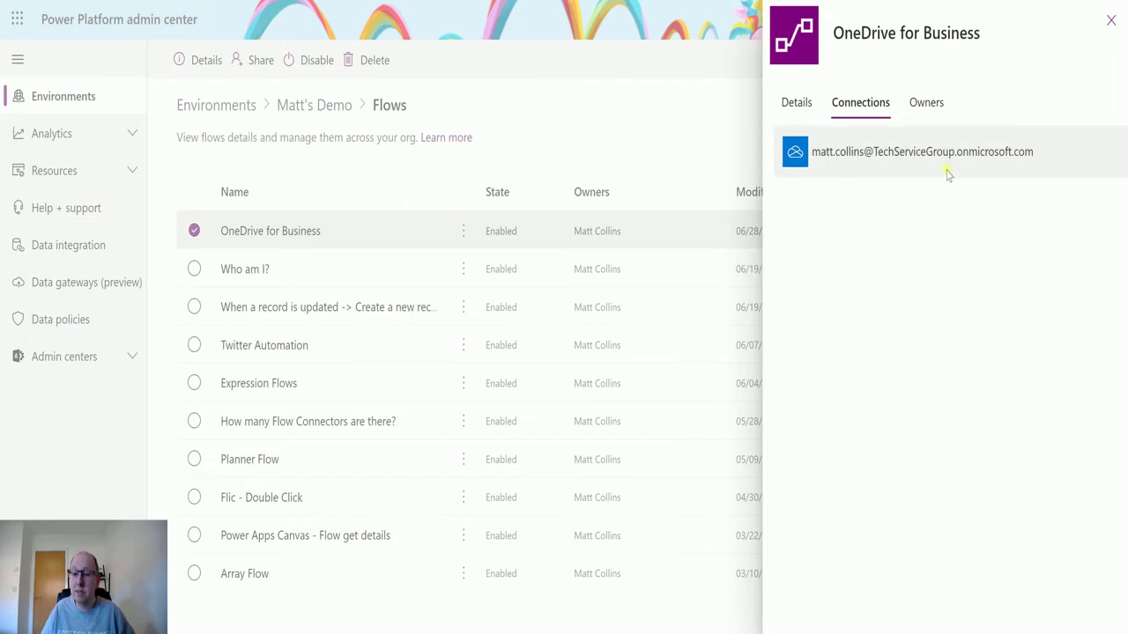
click(929, 103)
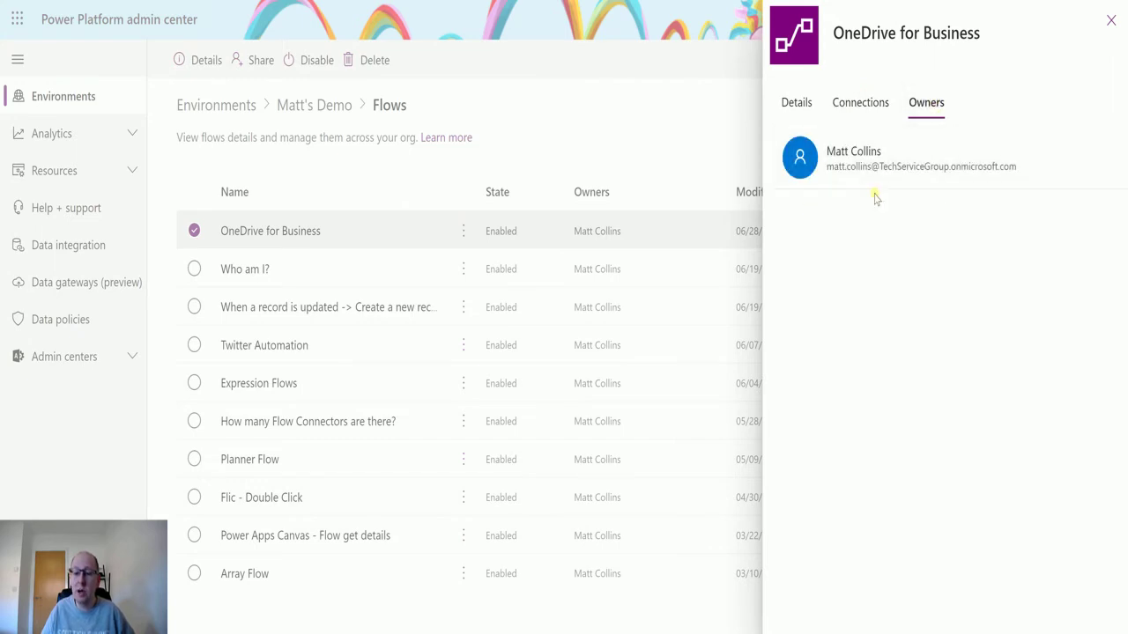
click(1111, 21)
- View the co-owner sharing options of the OneDrive for Business flow, cancel sharing, and check its other available actions
click(463, 231)
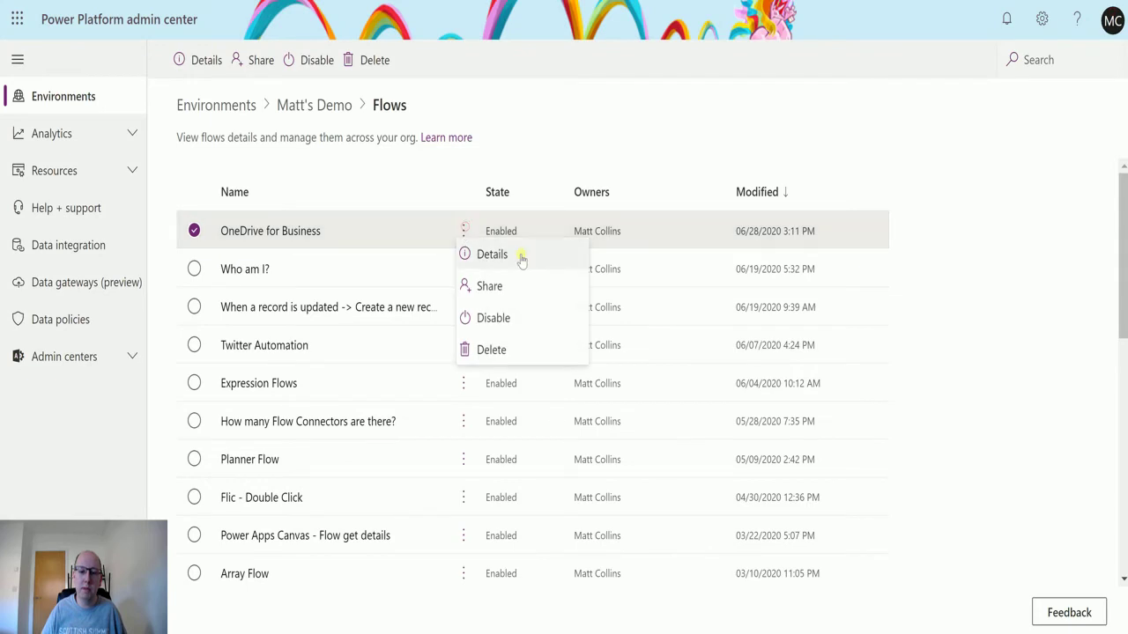
click(490, 287)
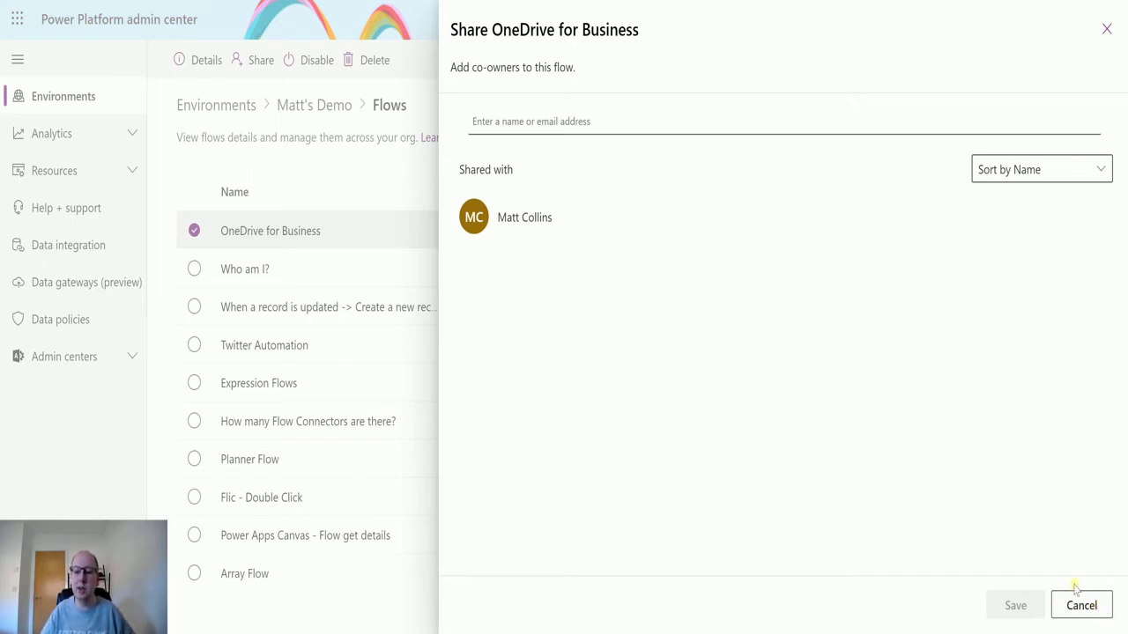
click(1080, 606)
click(463, 231)
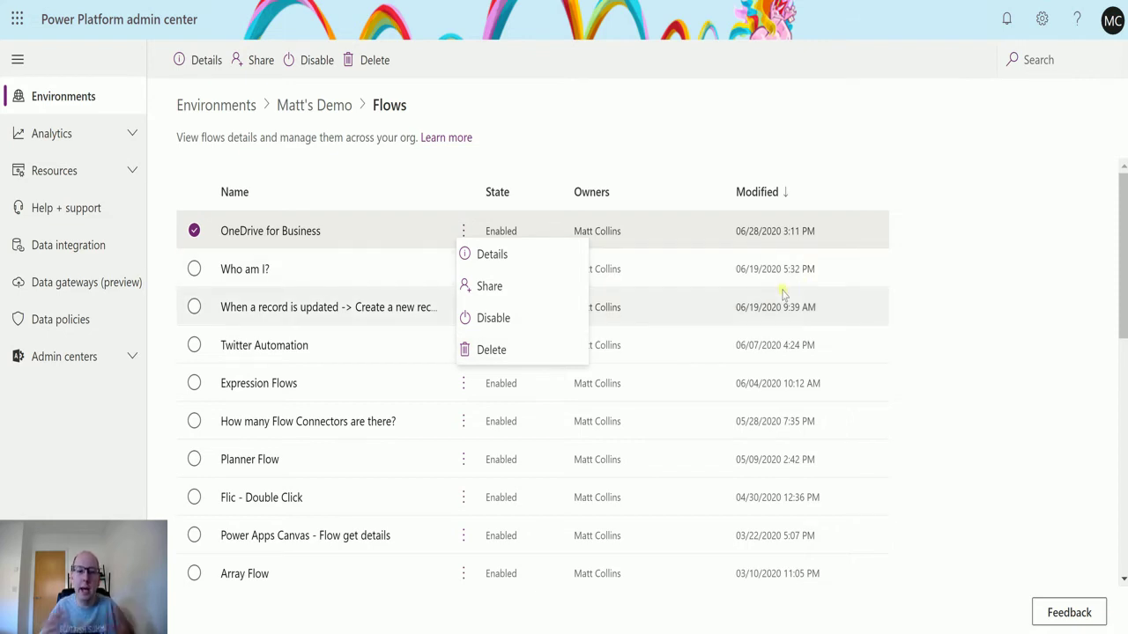
click(581, 171)
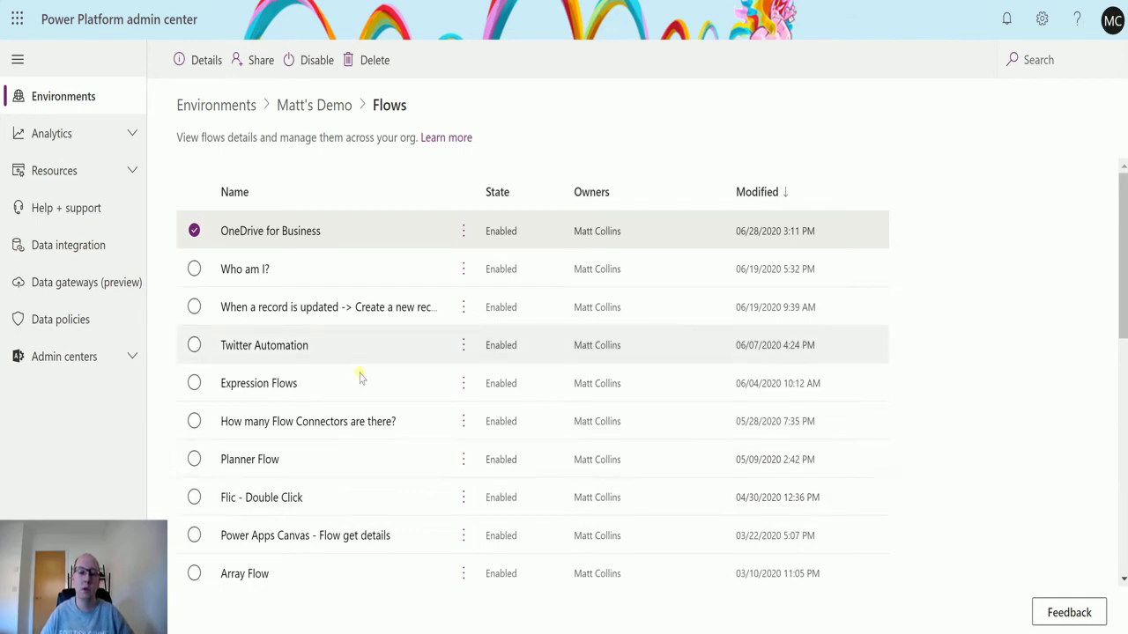
- Load more flows in the environment's list and examine it for flows without an owner
scroll(369, 244, down, 10)
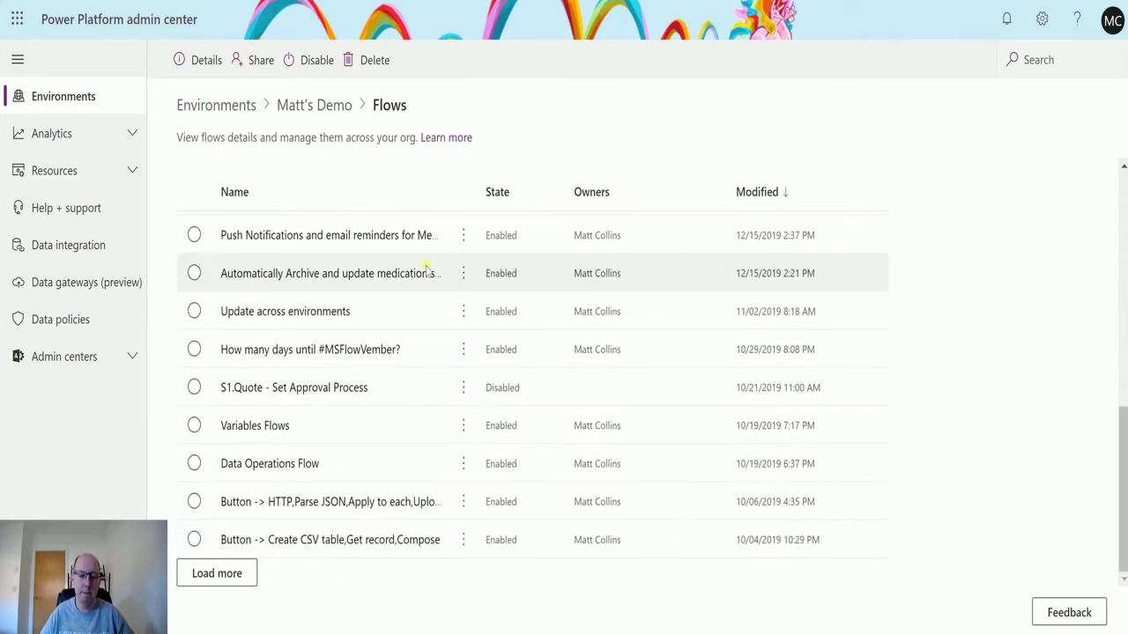
click(197, 582)
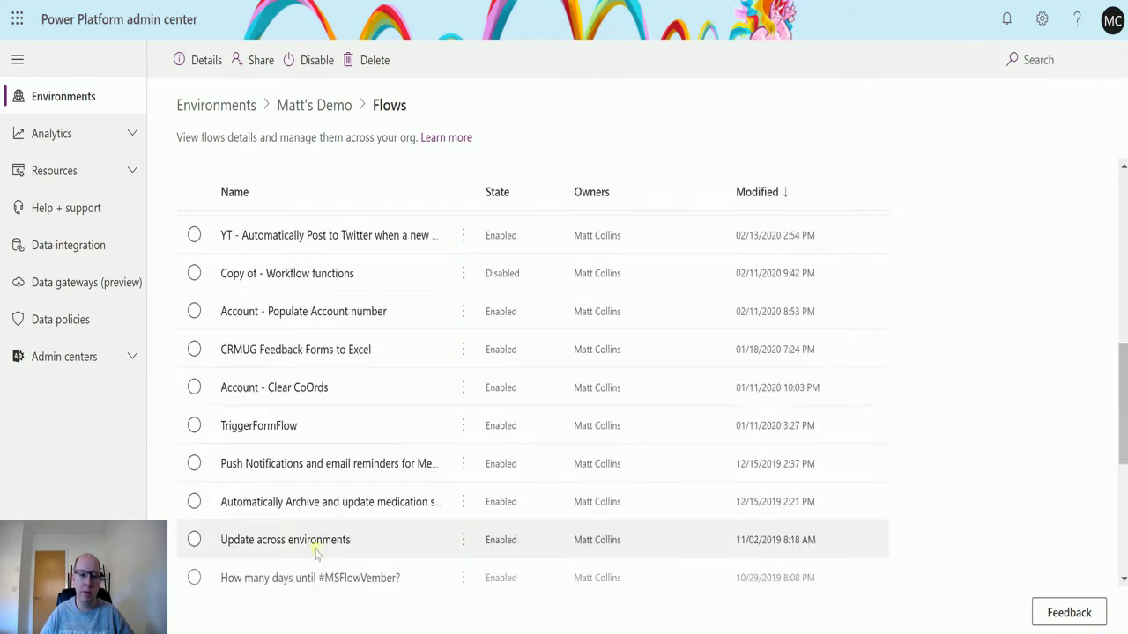
scroll(516, 429, down, 4)
scroll(516, 428, up, 2)
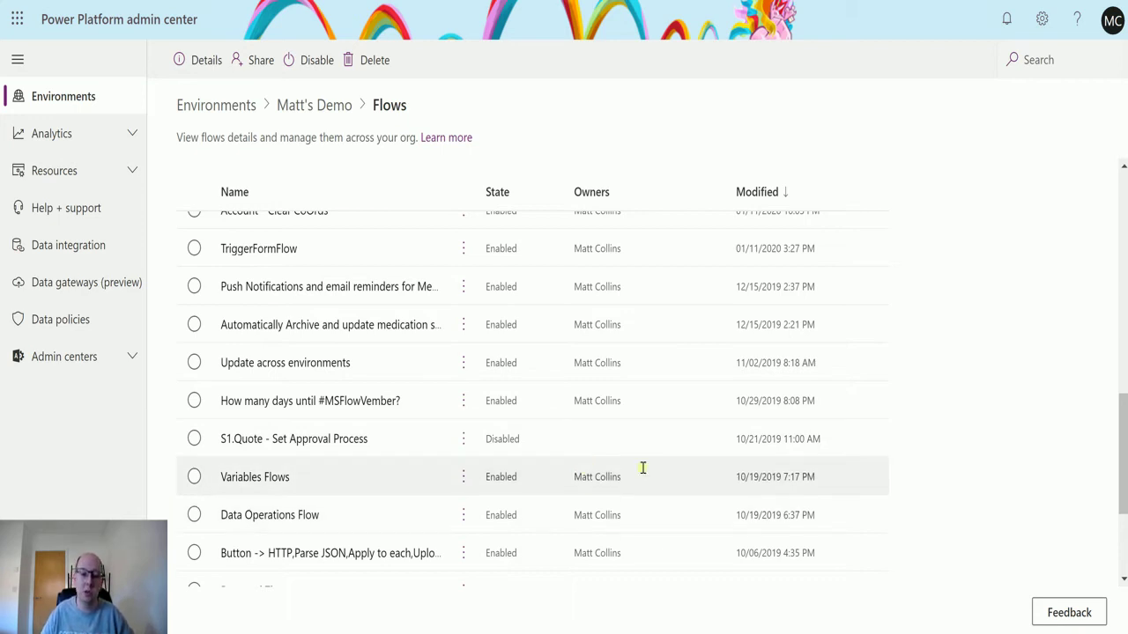
- Select the disabled S1.Quote - Set Approval Process flow and open its details
click(195, 439)
click(462, 438)
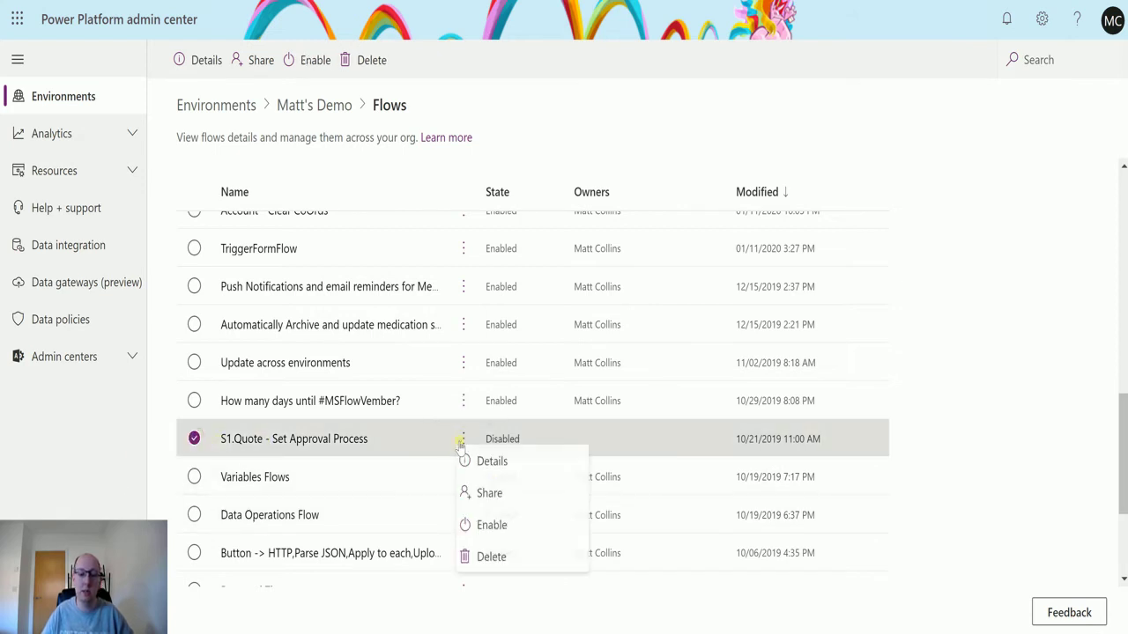
click(498, 463)
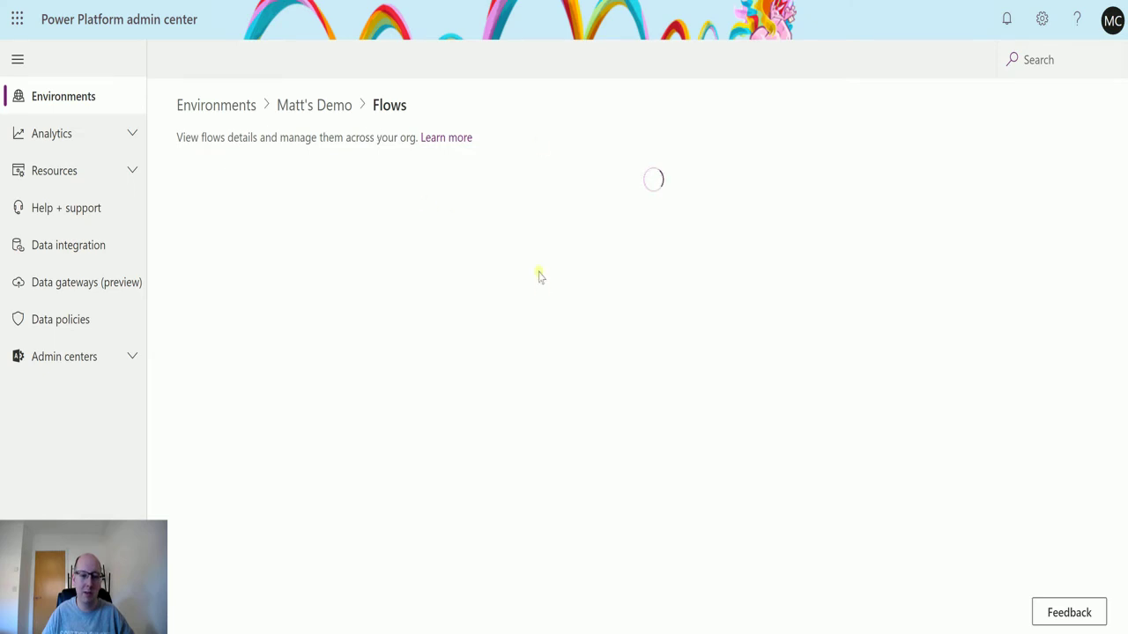
- Load two more batches of flows in the environment's list and check the owners of the newly listed flows
scroll(501, 302, down, 8)
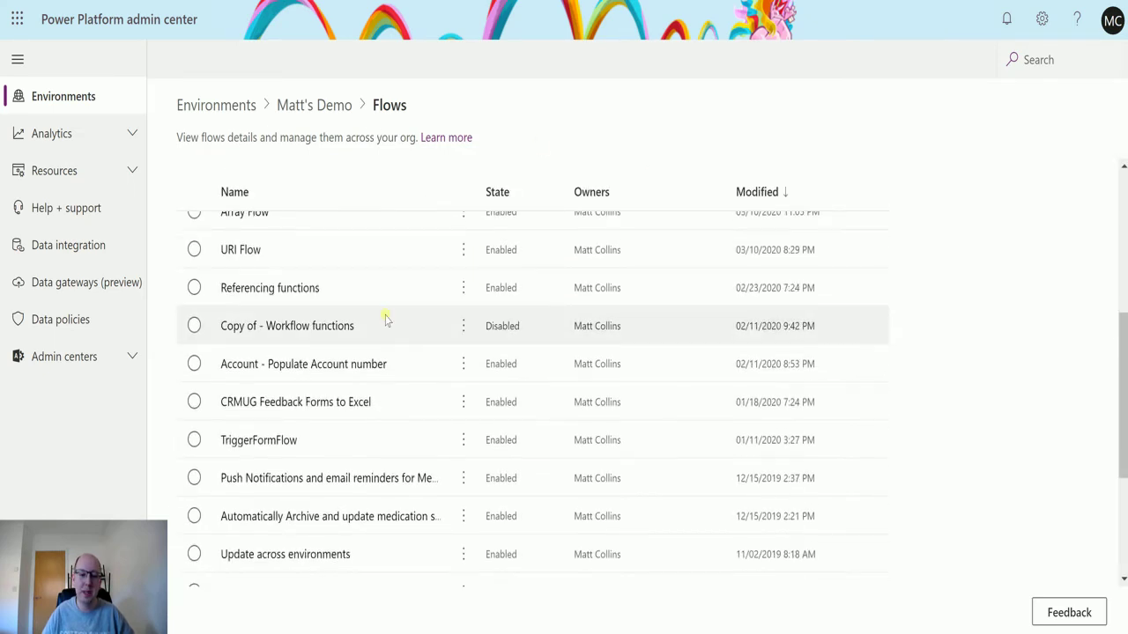
click(222, 573)
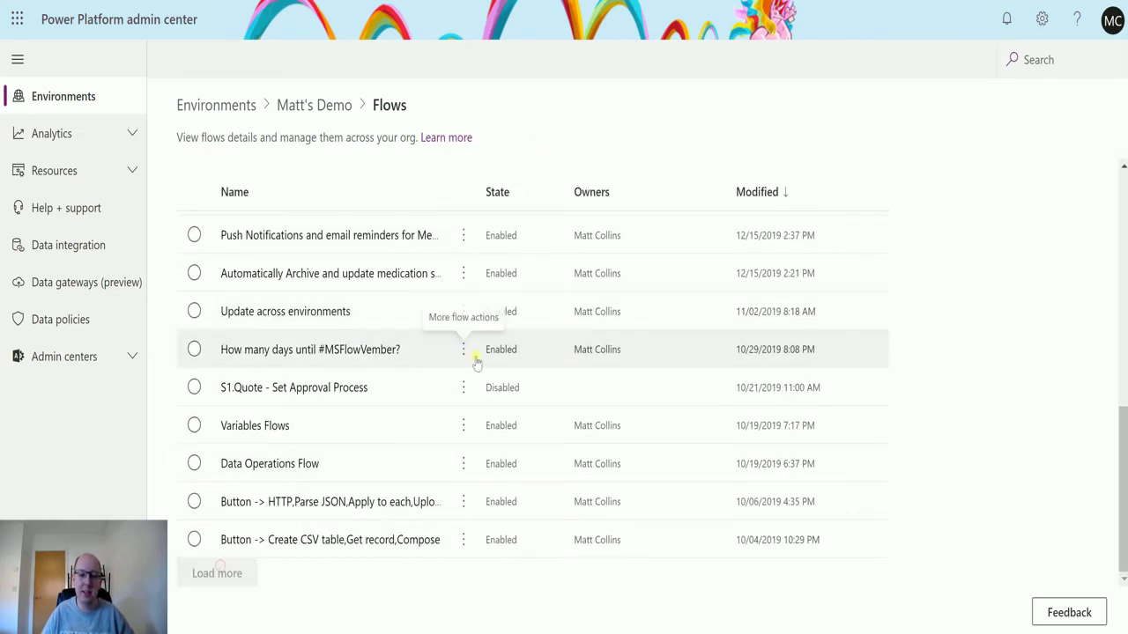
scroll(520, 361, down, 1)
scroll(529, 363, down, 3)
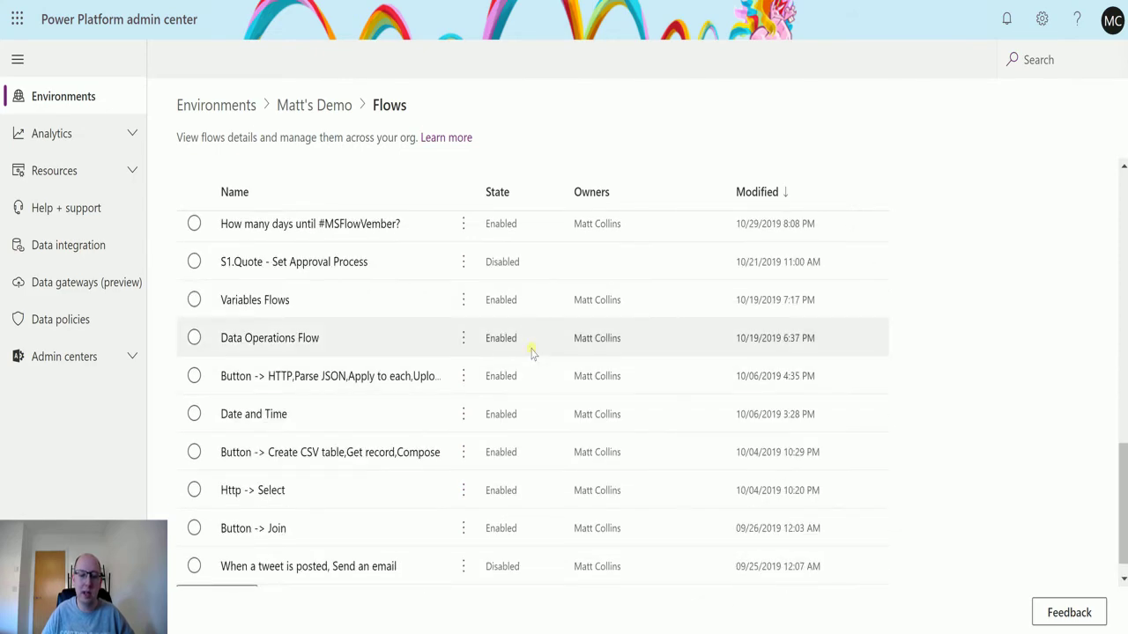
scroll(572, 275, down, 1)
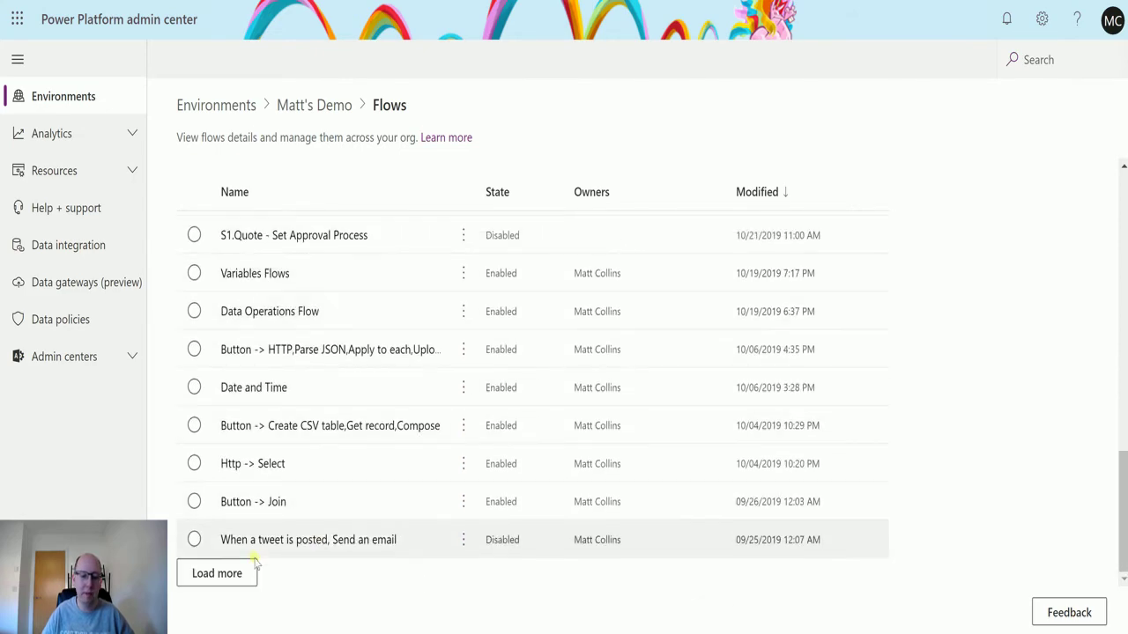
click(204, 572)
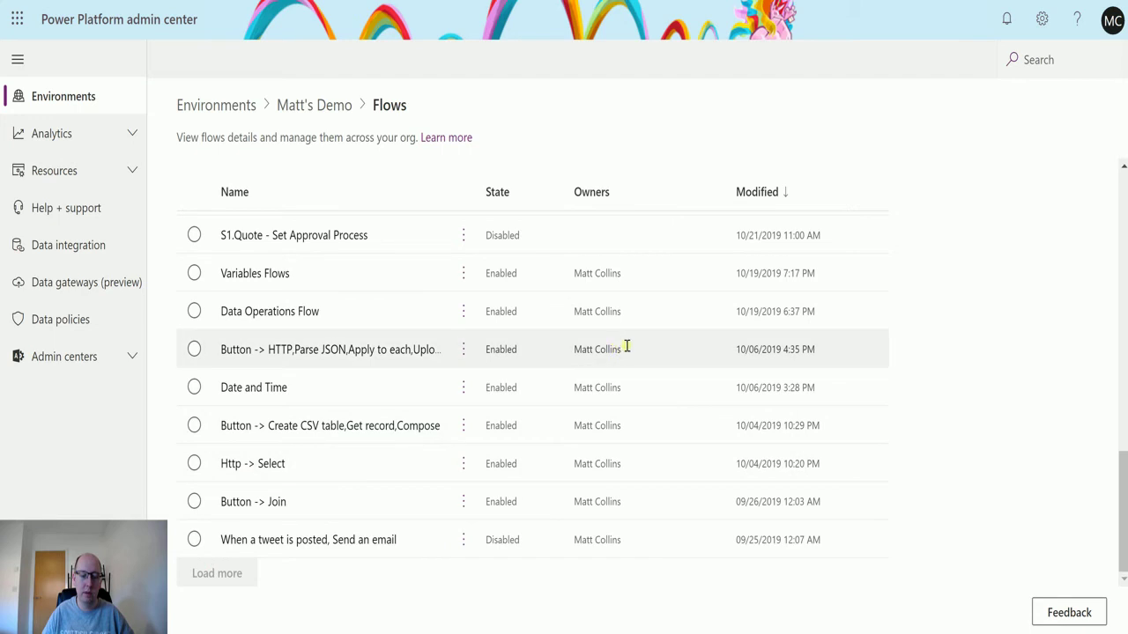
scroll(529, 396, down, 2)
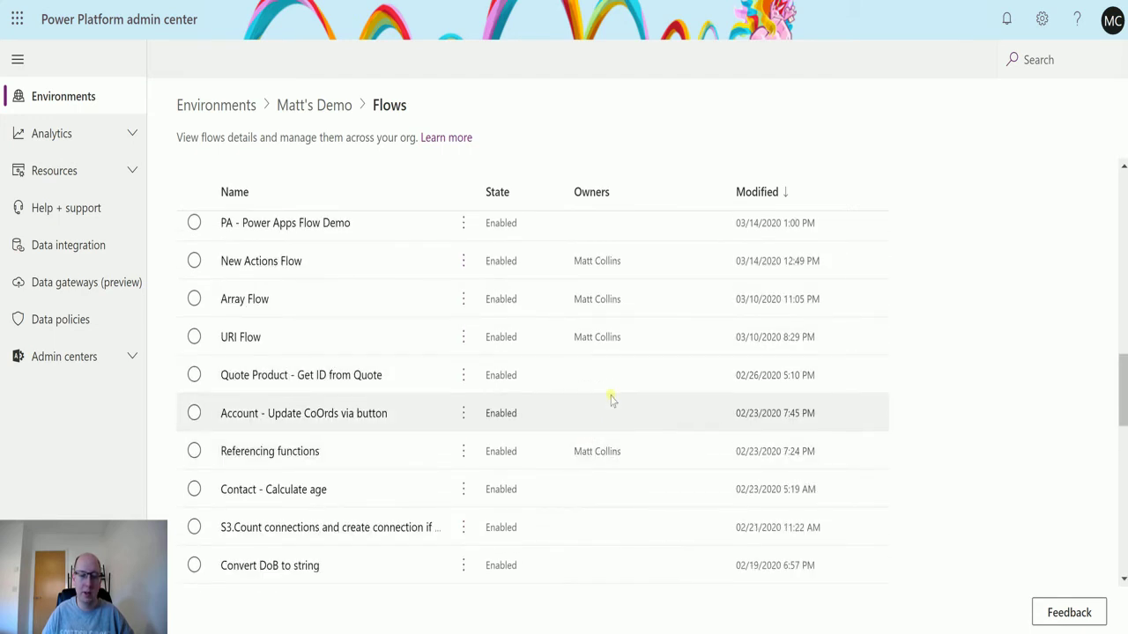
scroll(613, 399, down, 5)
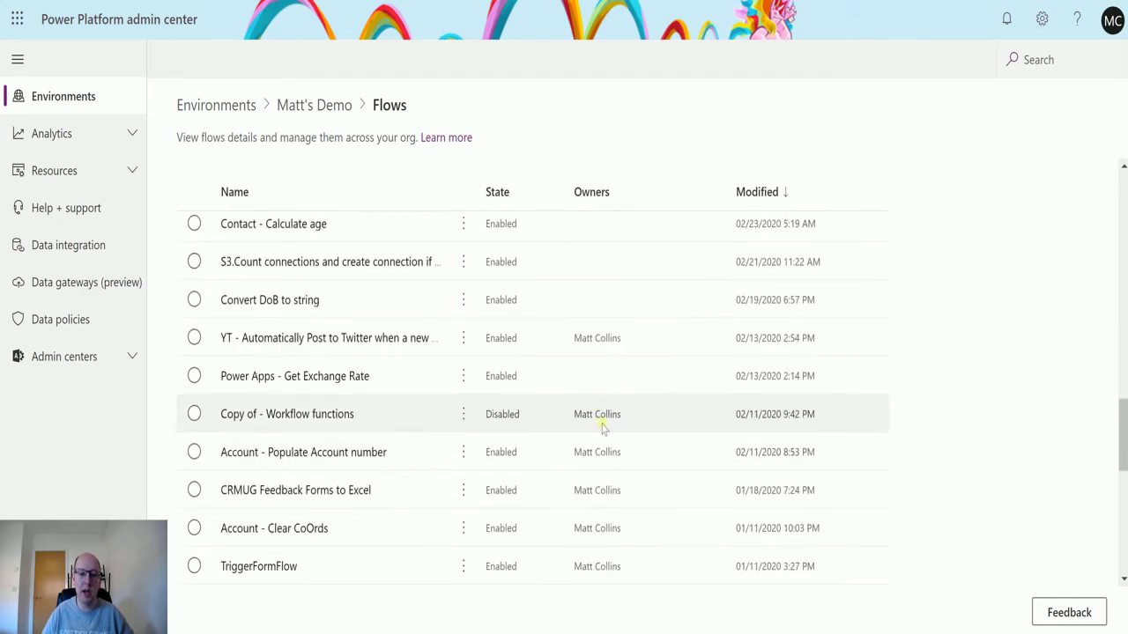
scroll(607, 378, up, 1)
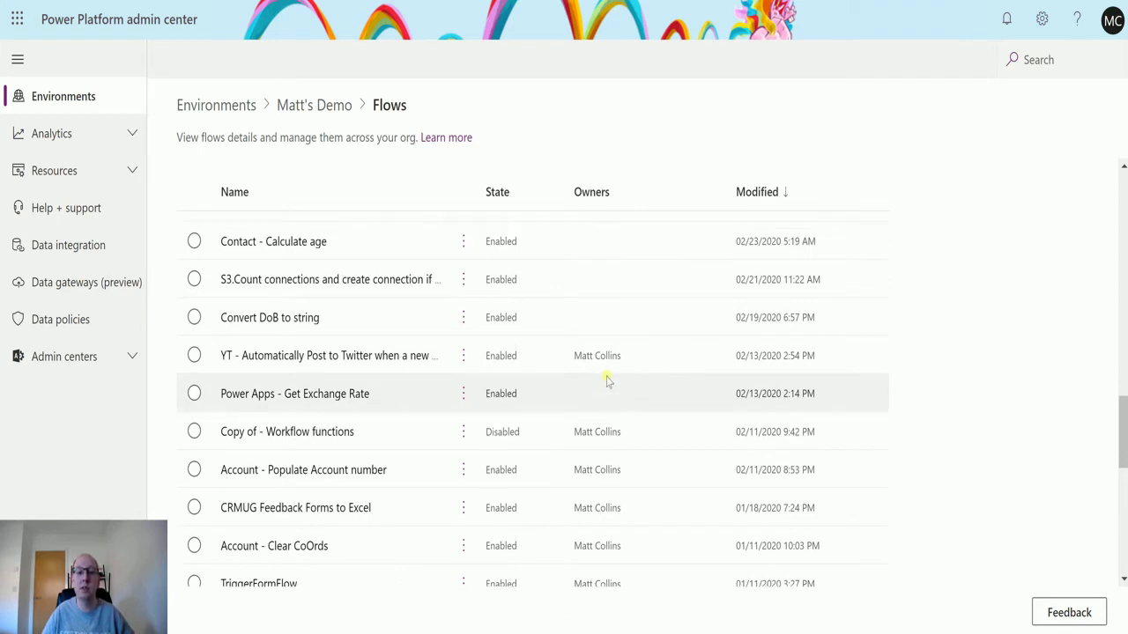
scroll(606, 379, up, 2)
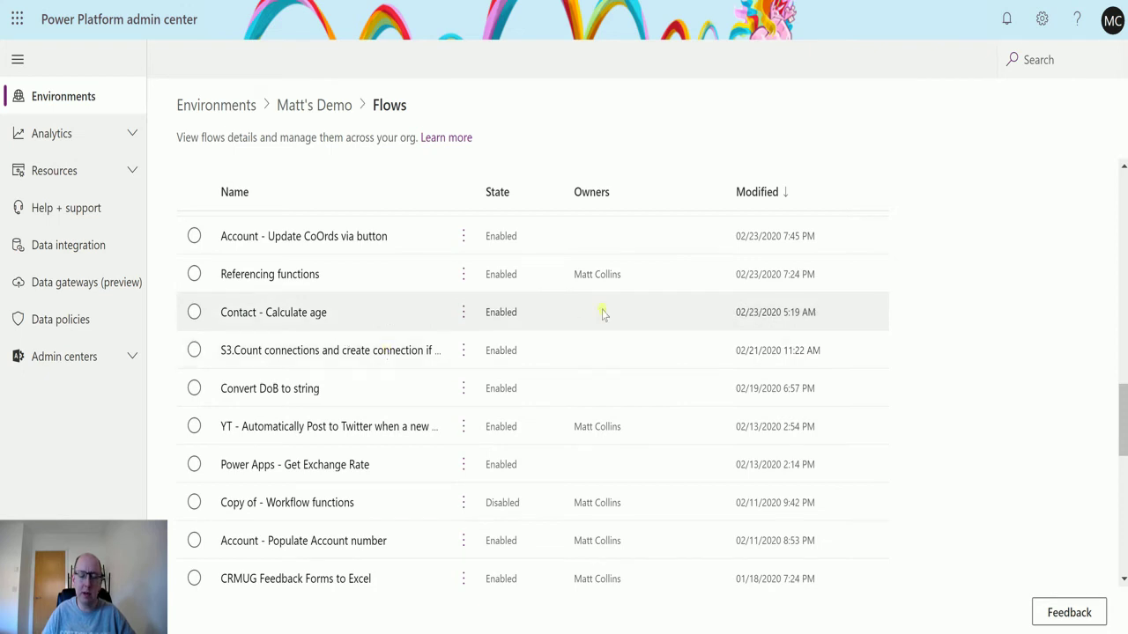
scroll(617, 346, down, 1)
scroll(616, 347, down, 1)
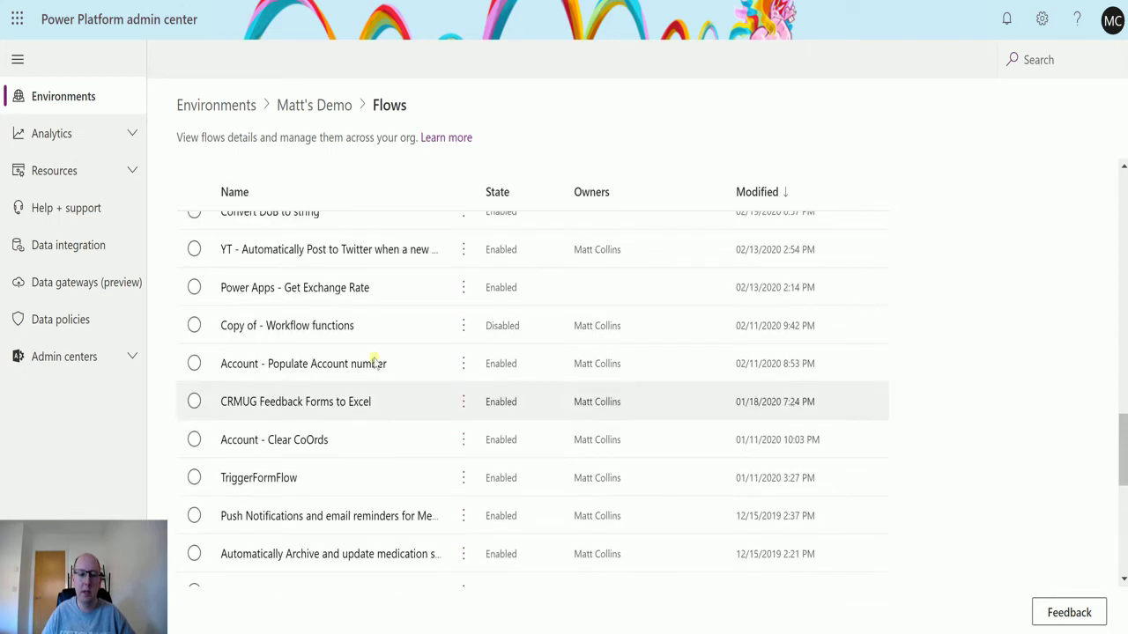
- Point out the flows with no listed owner by selecting several, including Power Apps - Get Exchange Rate and Convert DoB to string
click(196, 293)
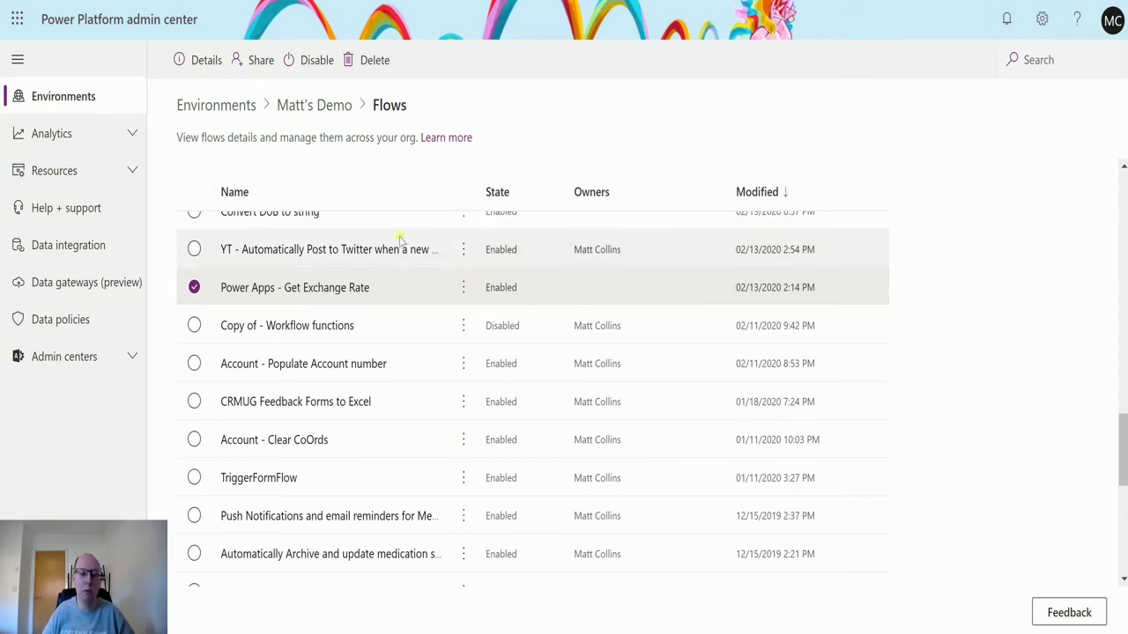
click(194, 287)
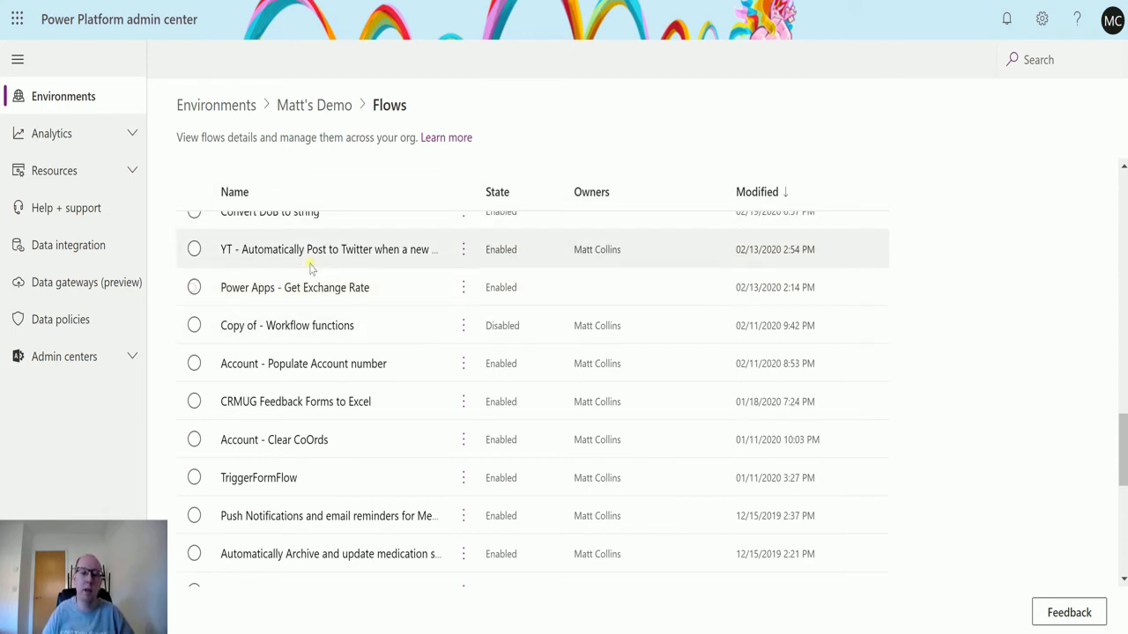
click(590, 287)
scroll(599, 291, up, 2)
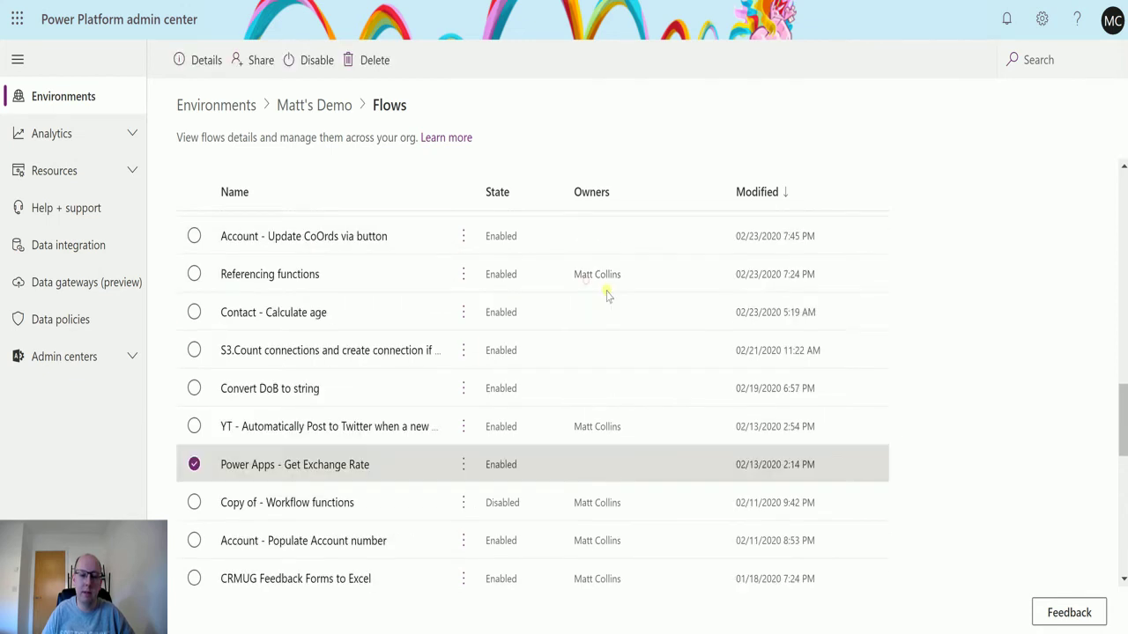
click(613, 339)
click(596, 319)
click(602, 388)
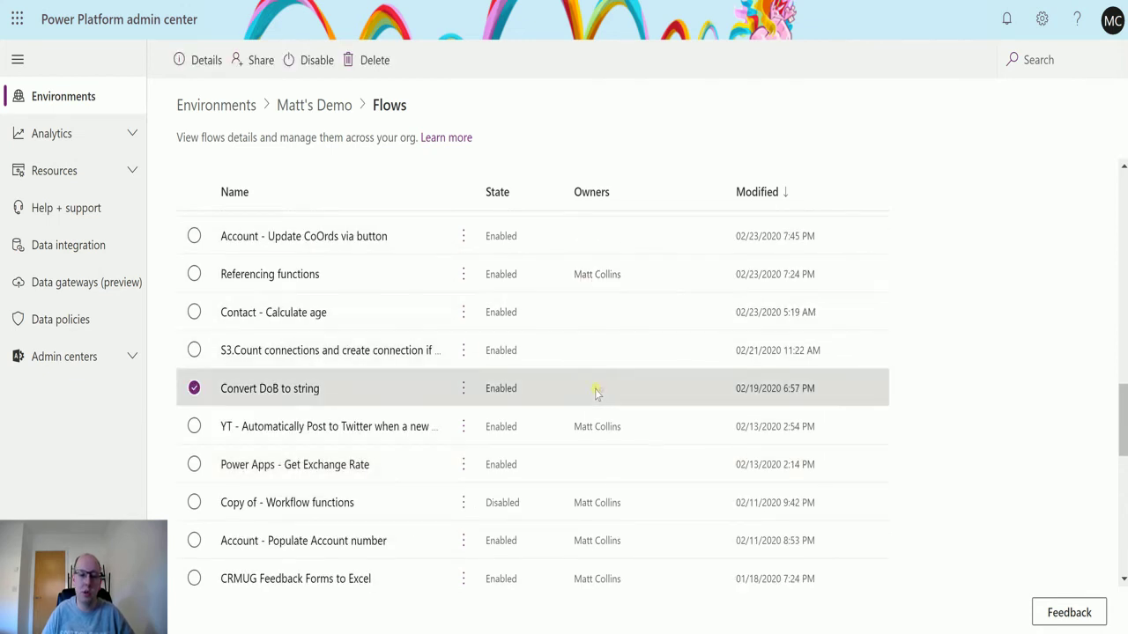
click(602, 357)
scroll(599, 366, up, 1)
scroll(599, 365, up, 1)
click(600, 339)
click(596, 296)
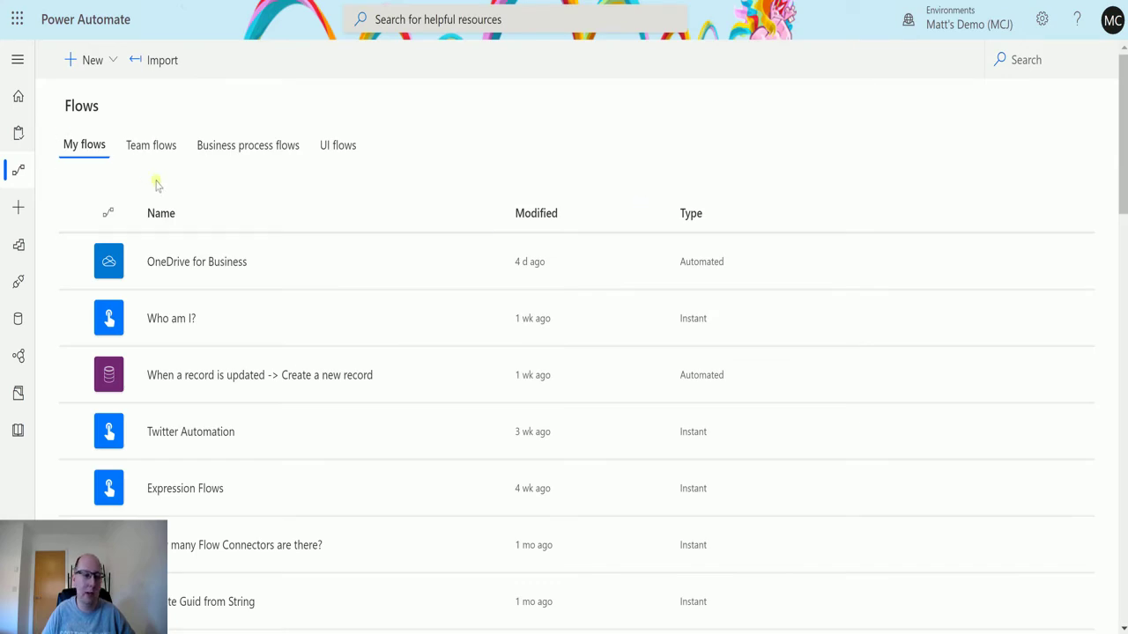
- Switch to Power Automate and look through the personal flows of the same environment
scroll(298, 351, down, 15)
scroll(347, 382, up, 9)
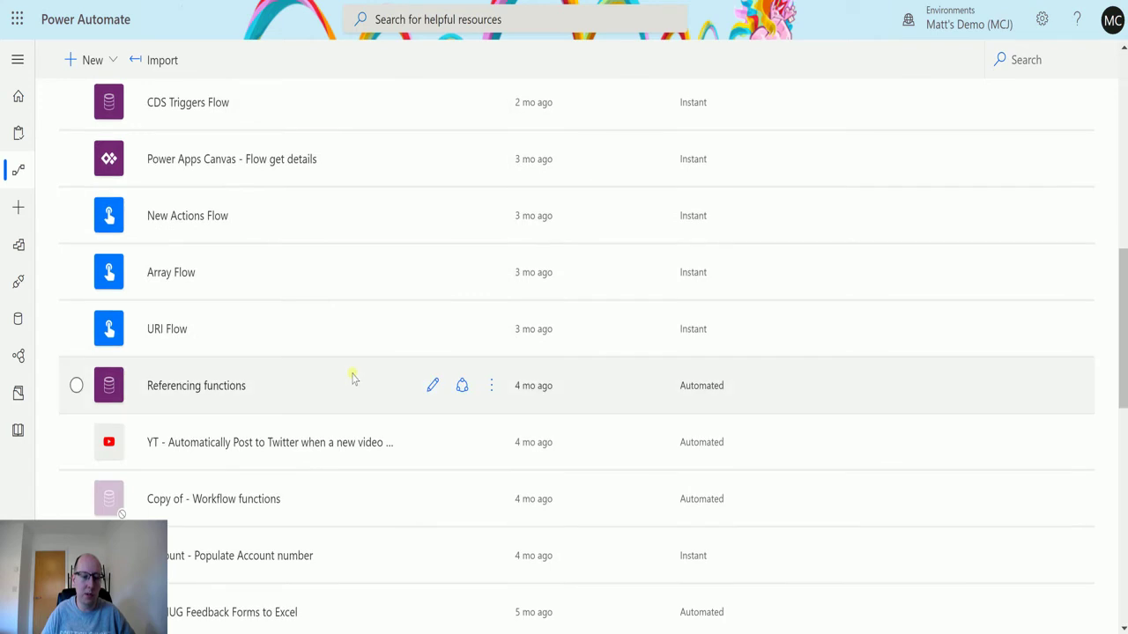
scroll(352, 377, up, 8)
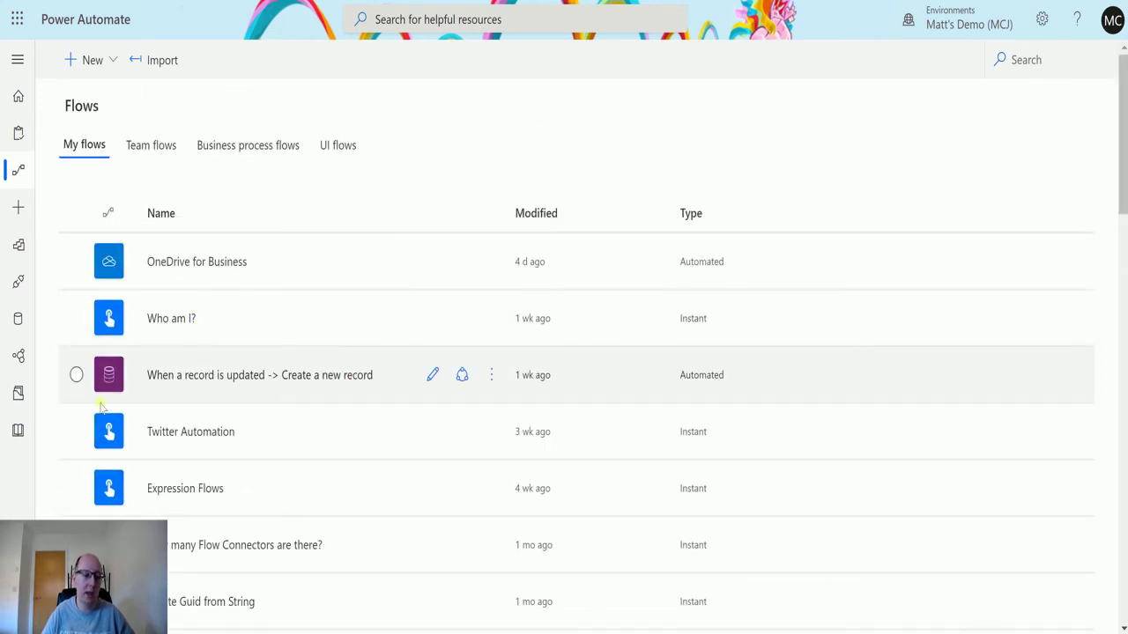
- View the flows contained in the Flow Demos solution and return to the list of solutions
click(17, 397)
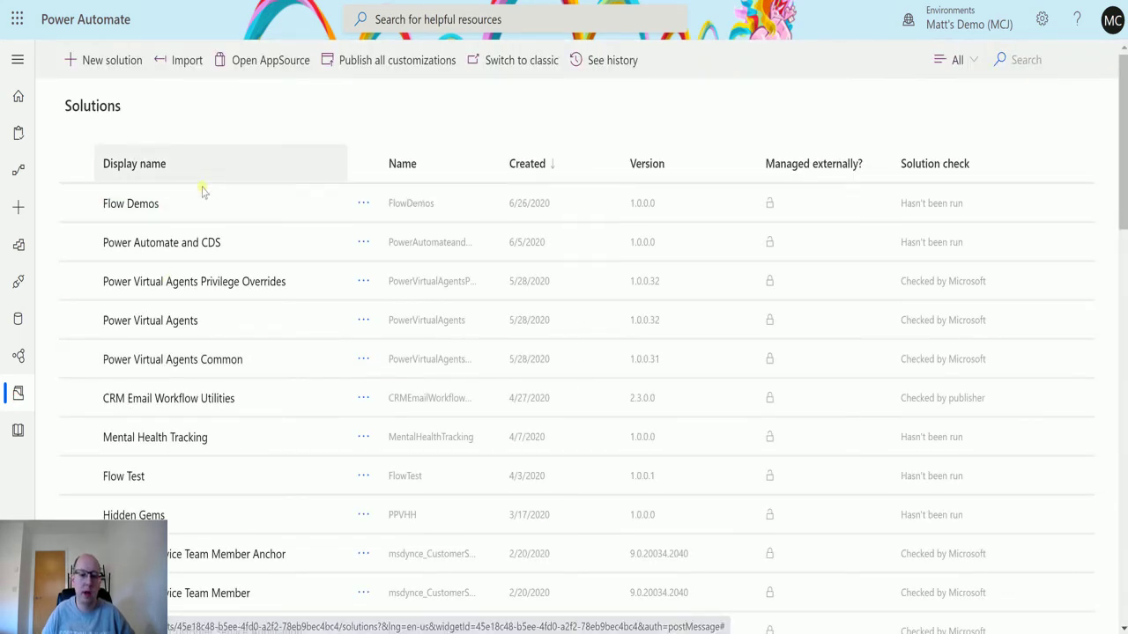
click(147, 212)
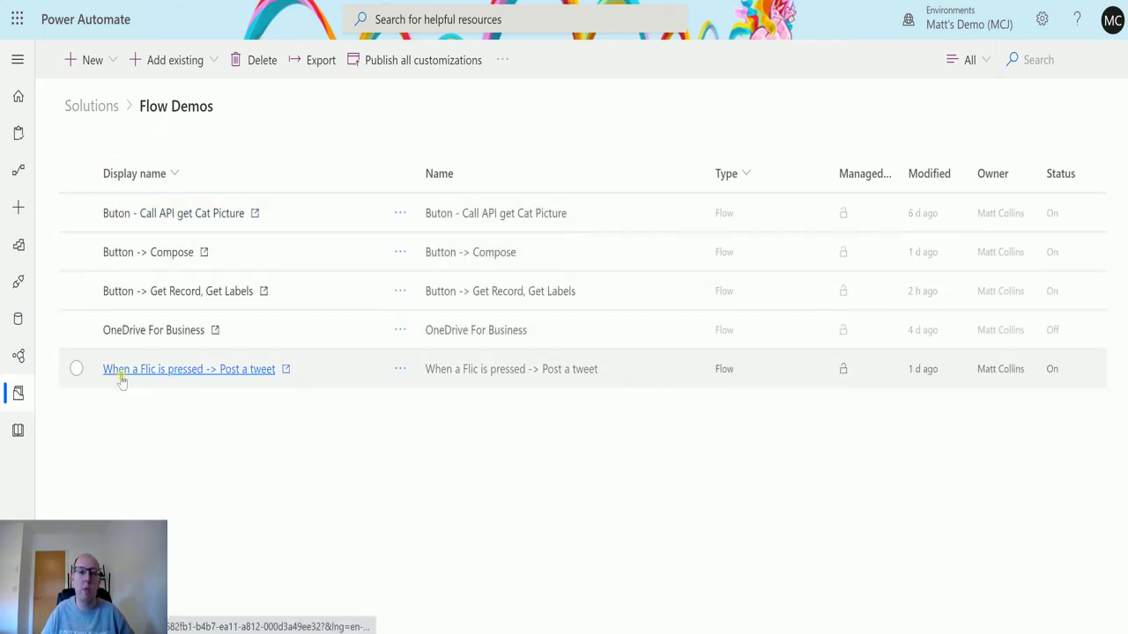
click(113, 107)
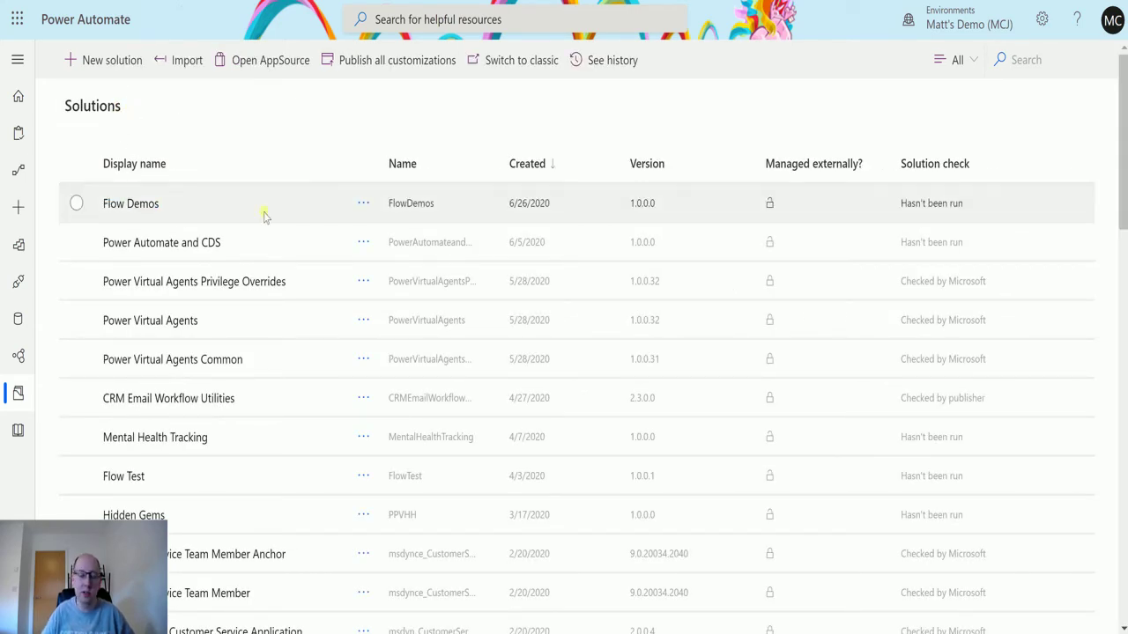
- Look through the environment's entire list of solutions, from the newest to the oldest
scroll(278, 246, down, 2)
scroll(326, 247, down, 1)
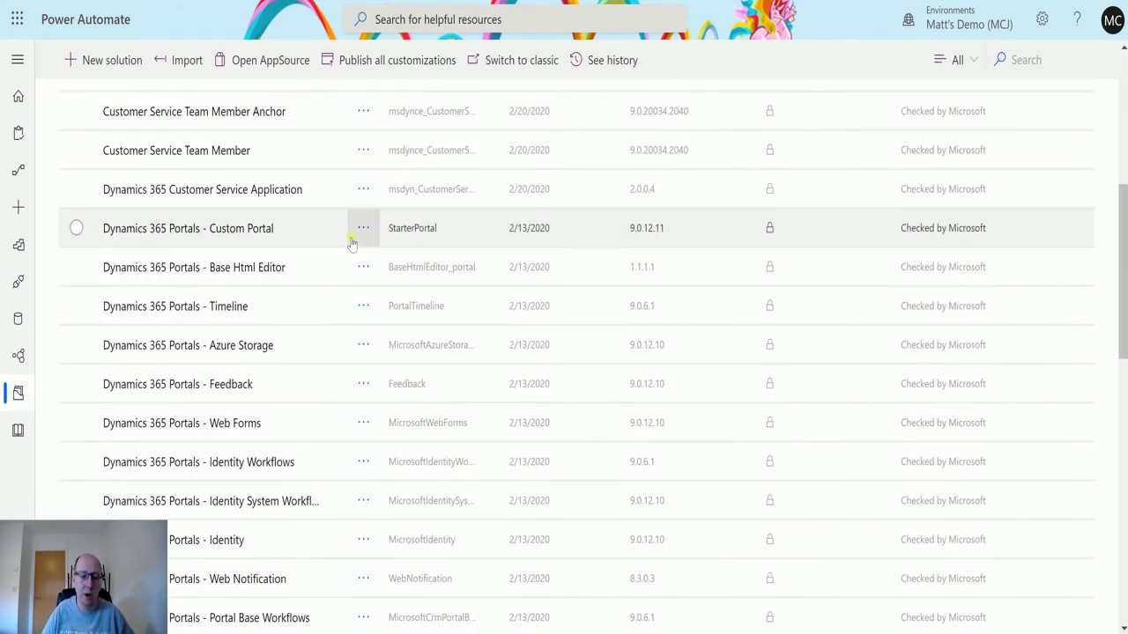
scroll(350, 244, down, 10)
scroll(362, 242, up, 5)
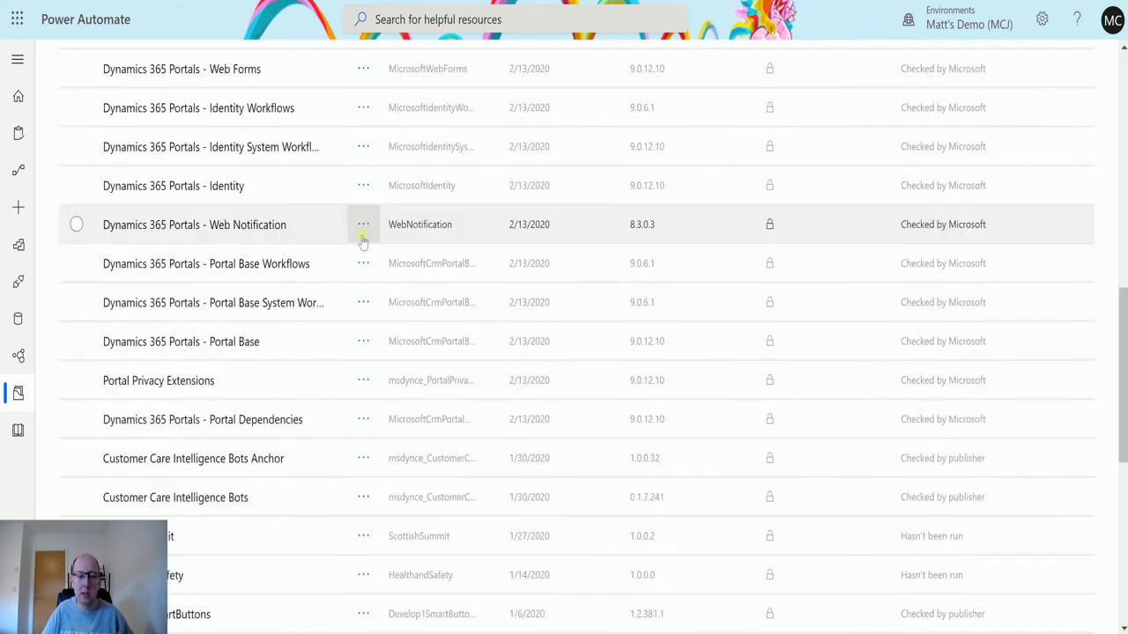
scroll(361, 243, up, 2)
scroll(352, 244, down, 3)
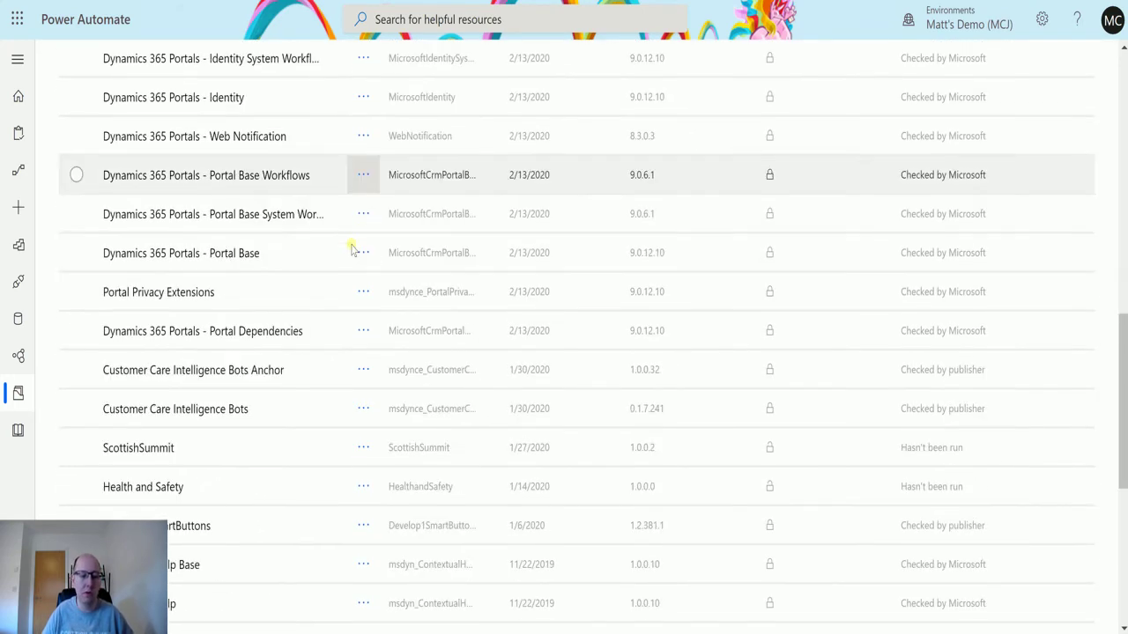
scroll(351, 246, down, 3)
scroll(343, 272, down, 1)
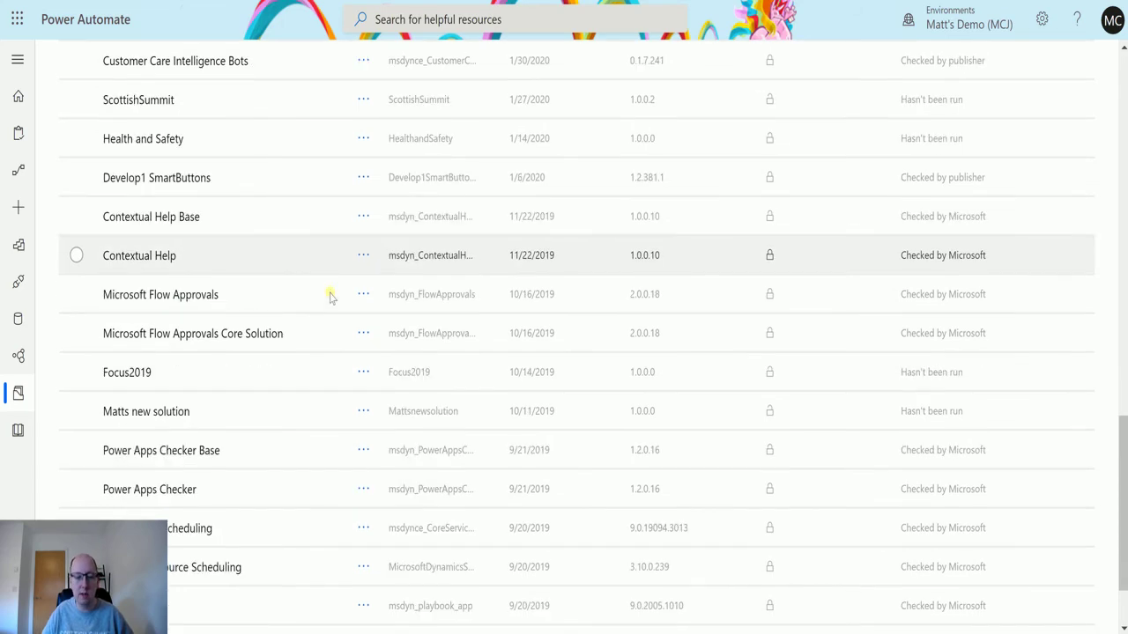
scroll(326, 295, down, 1)
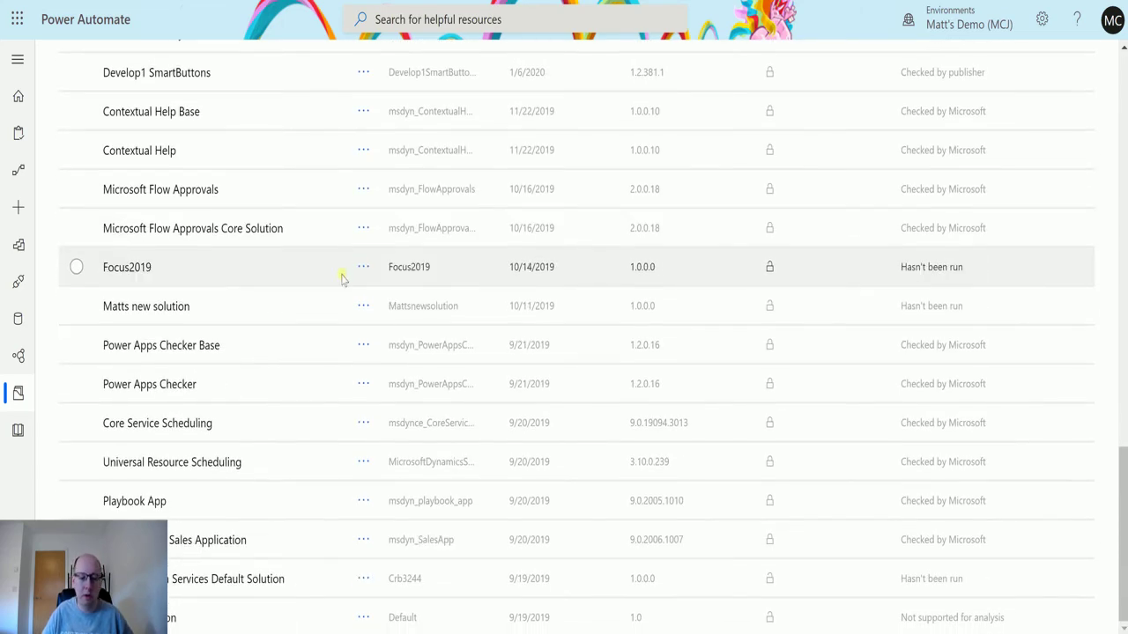
scroll(343, 279, up, 12)
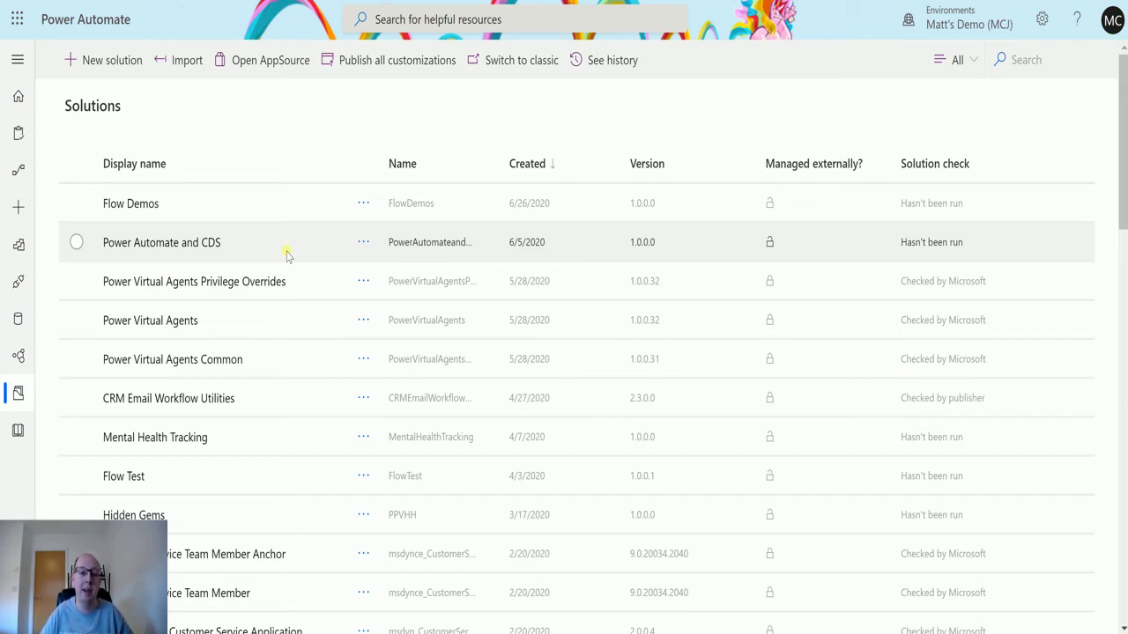
- Open the Default Solution and sort its components by type in ascending order to look for flows
scroll(285, 254, down, 15)
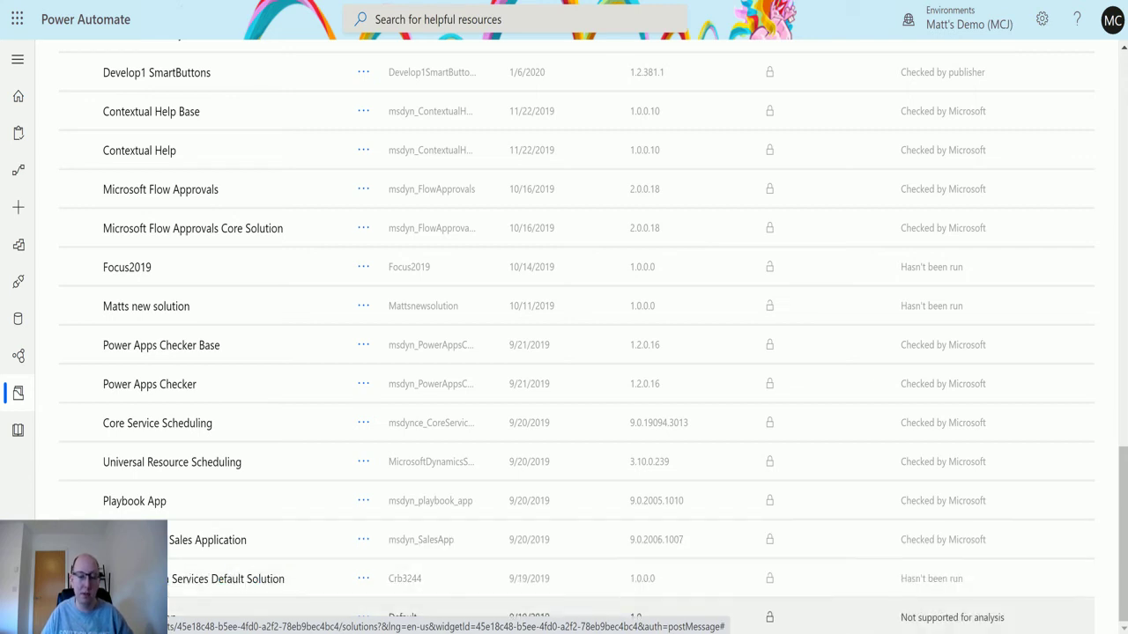
click(171, 618)
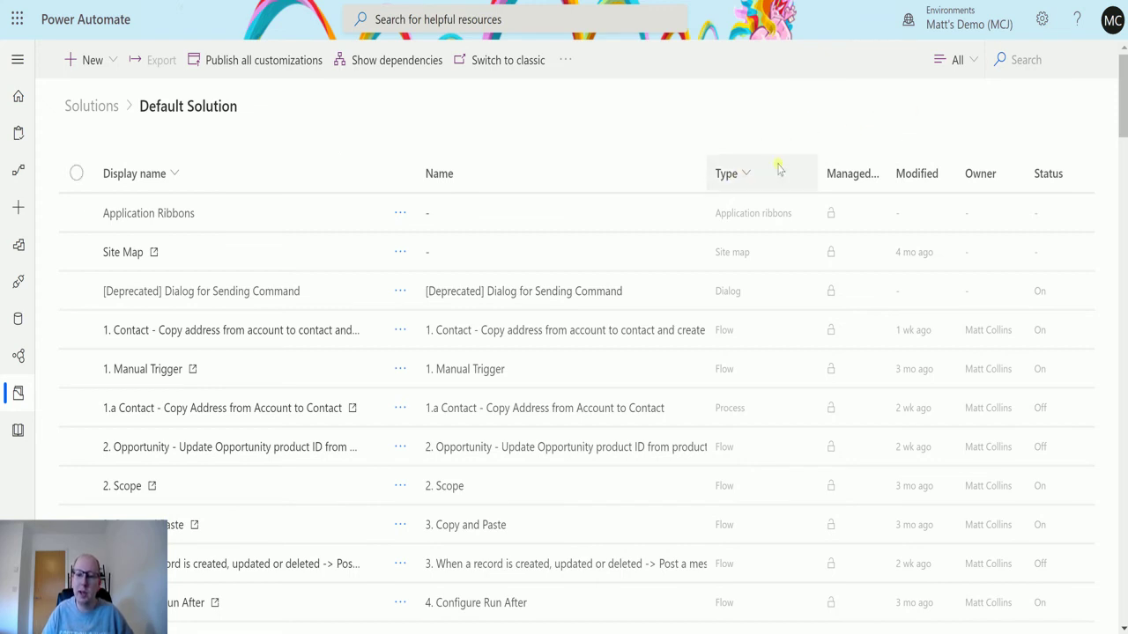
click(751, 179)
click(755, 218)
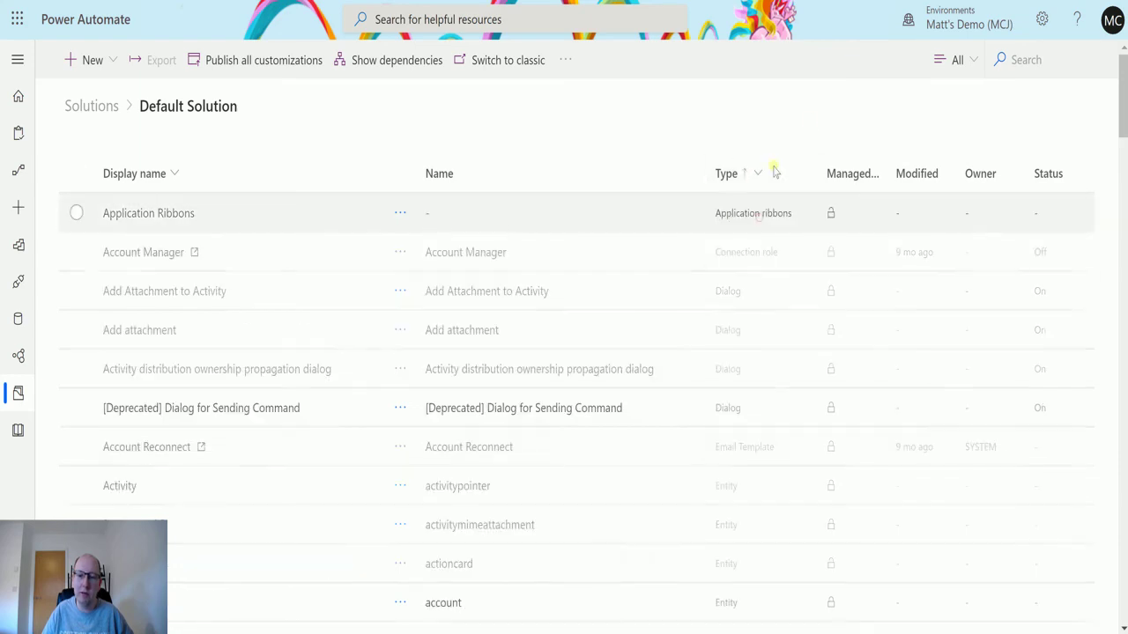
scroll(737, 226, down, 2)
scroll(736, 225, down, 15)
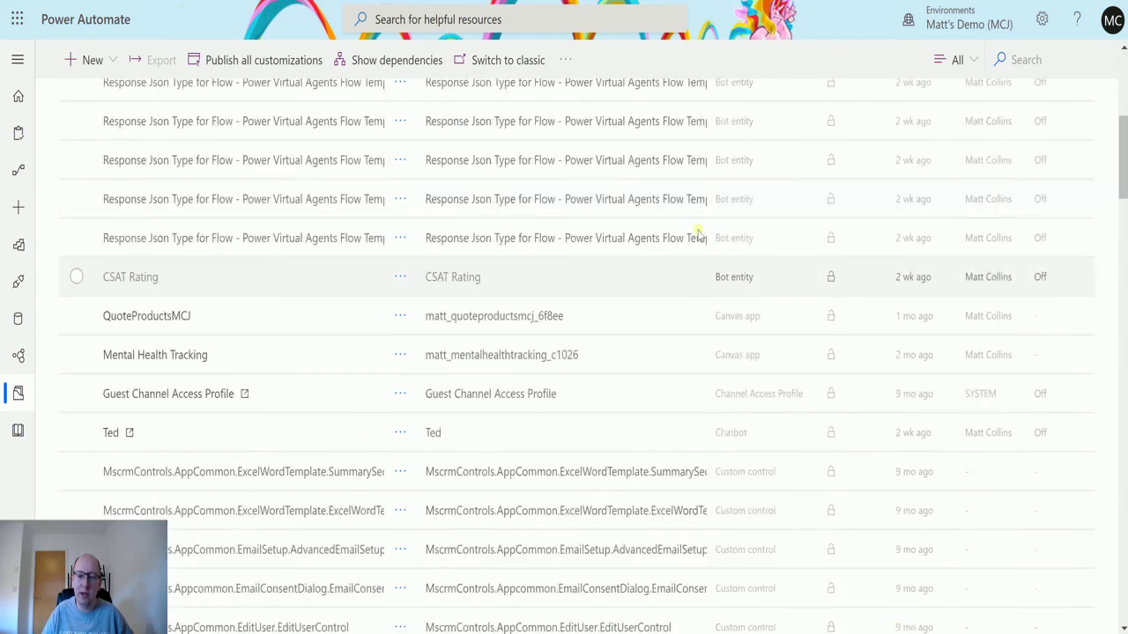
scroll(704, 265, down, 20)
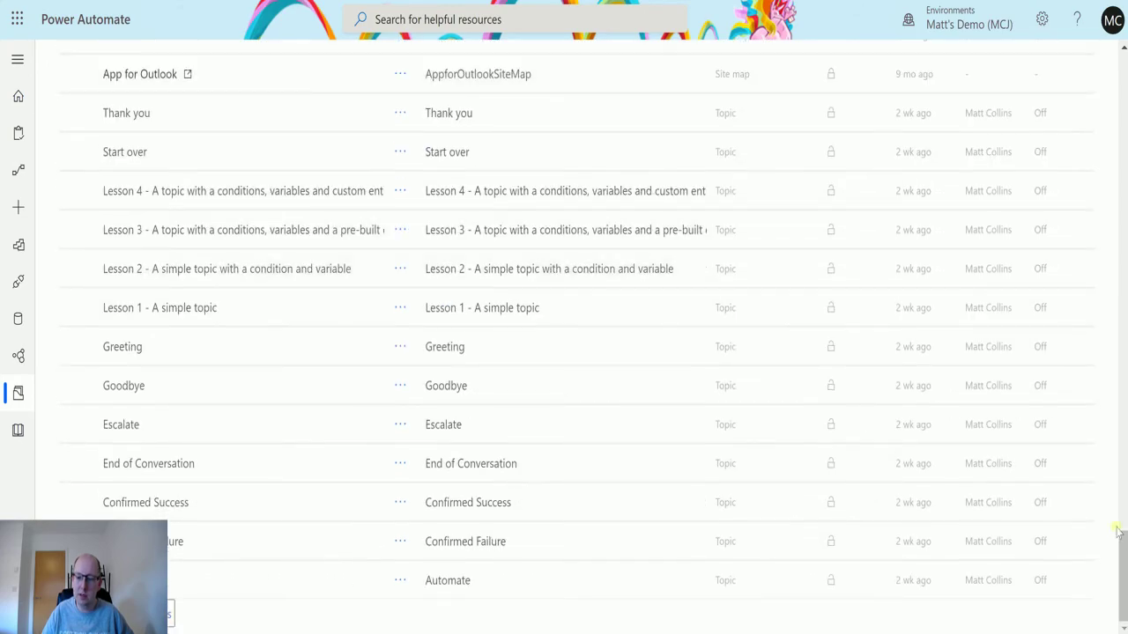
drag(1120, 534, 1122, 69)
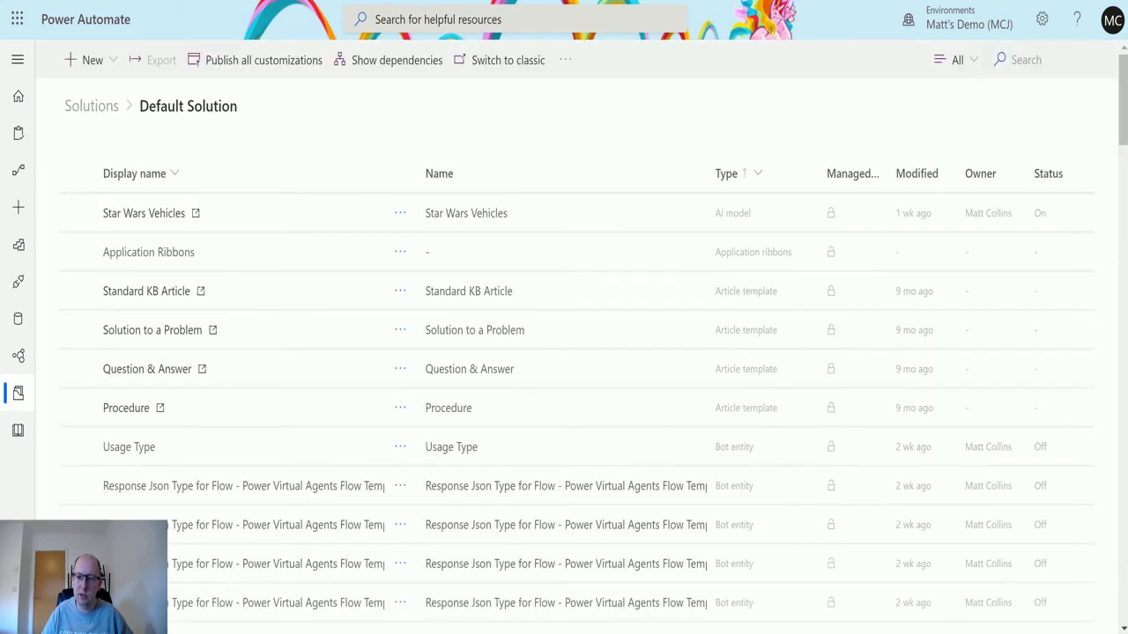
- Filter the Default Solution's components to the Flow type and look through the filtered list
click(1032, 56)
click(967, 67)
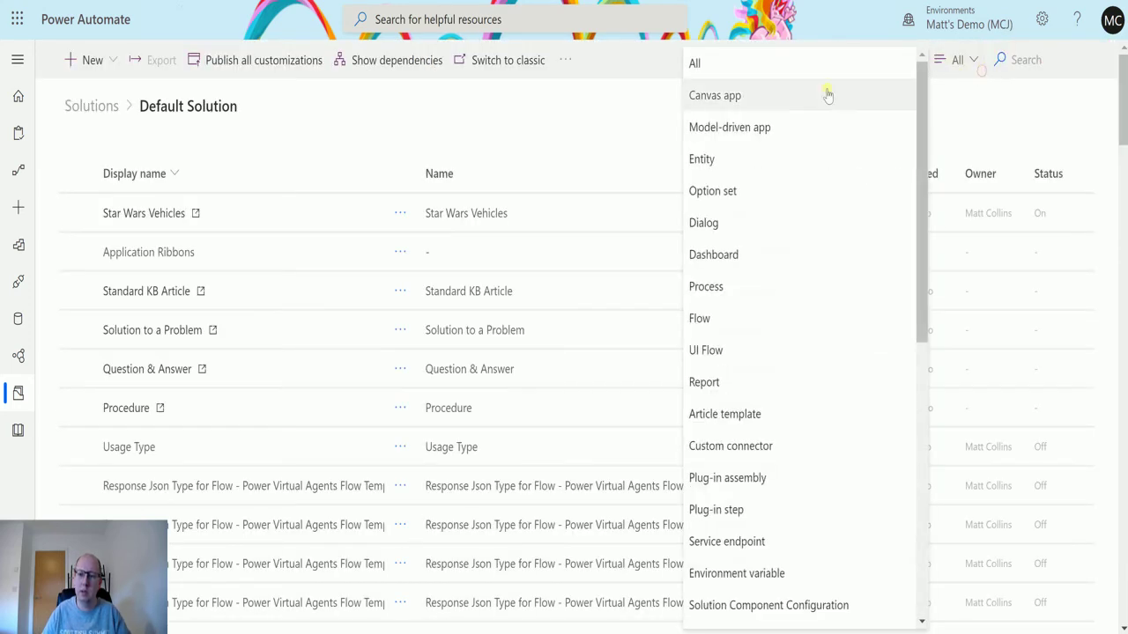
click(720, 319)
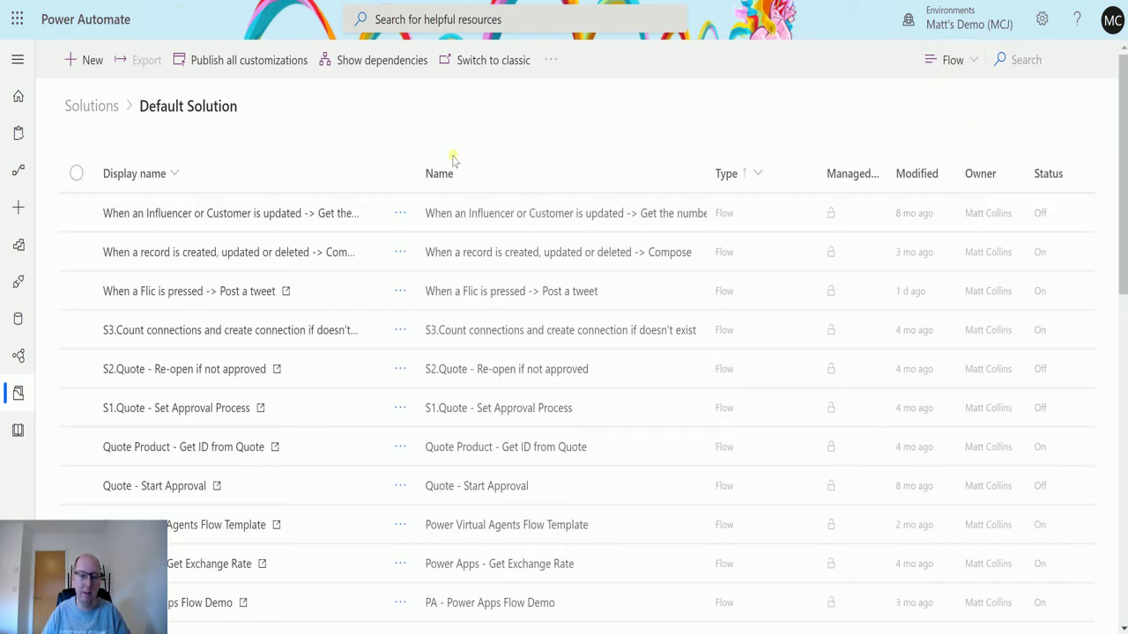
scroll(360, 201, down, 2)
scroll(359, 207, down, 7)
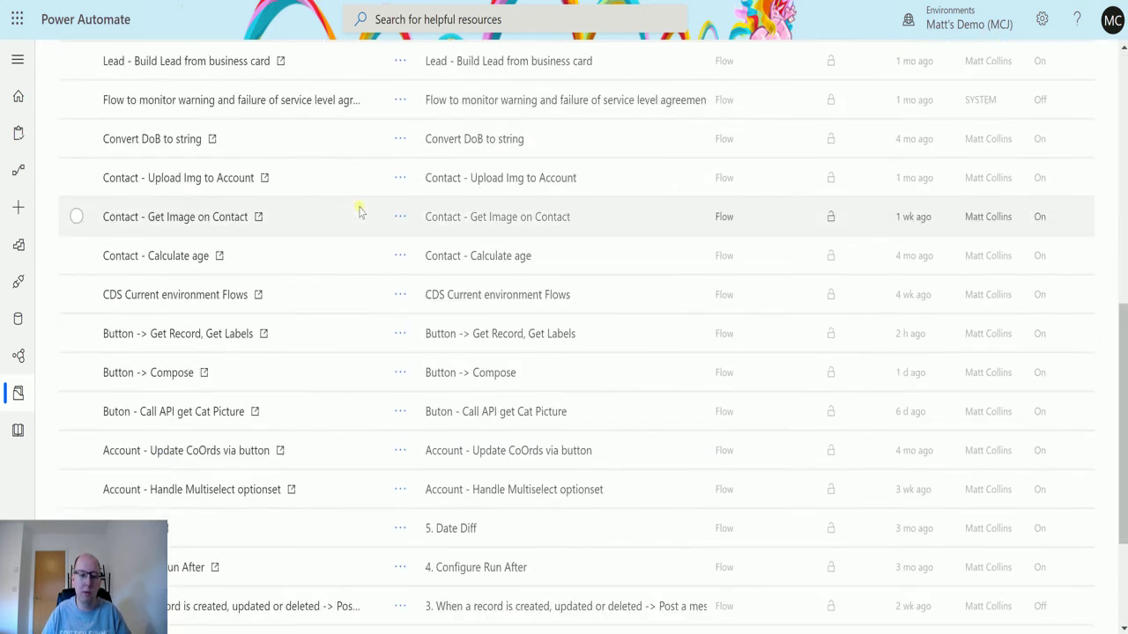
scroll(329, 541, up, 10)
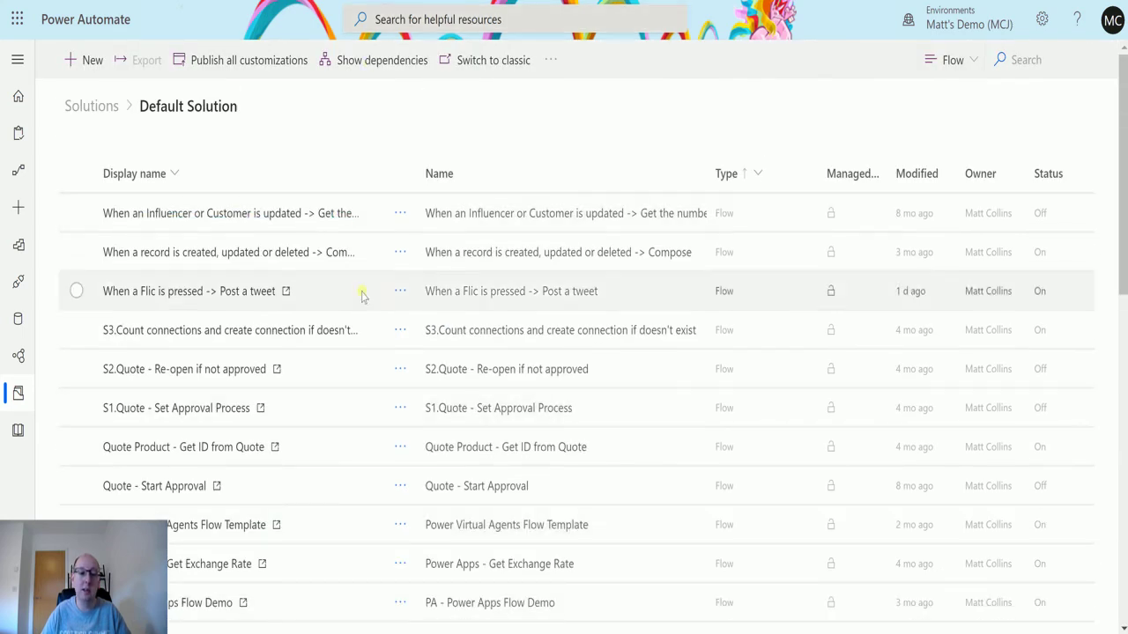
scroll(376, 339, down, 6)
scroll(373, 342, down, 3)
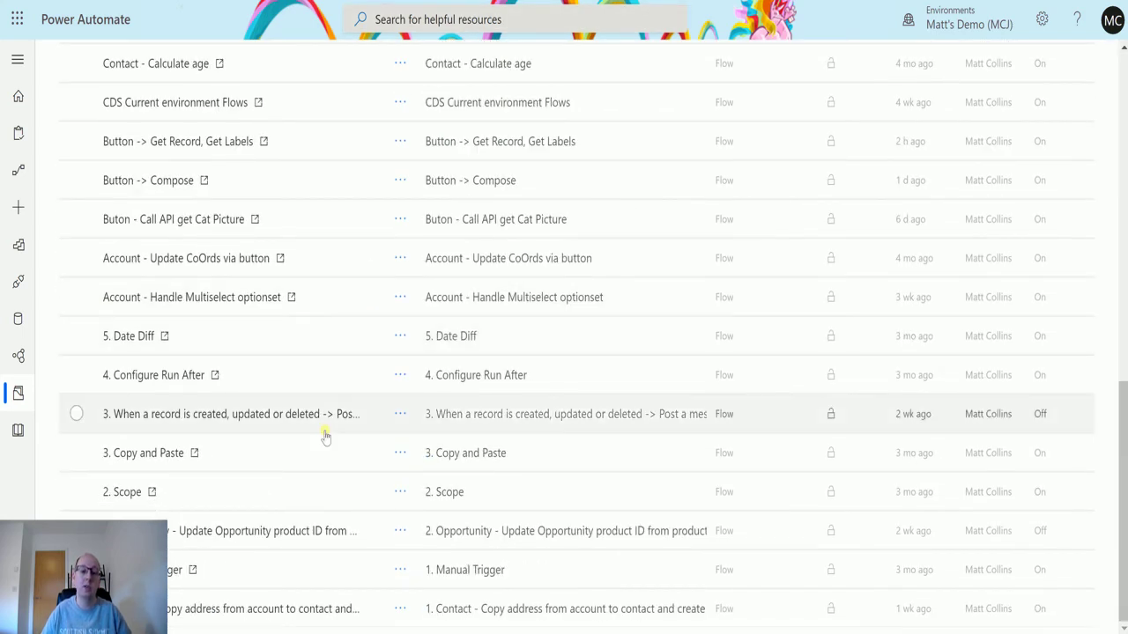